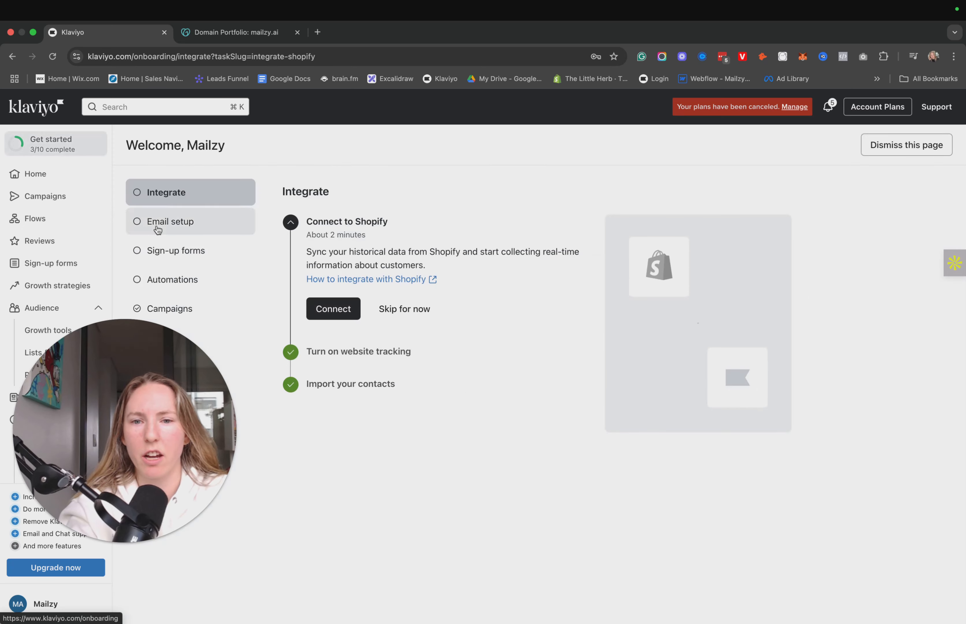
{"action": "left_click", "coordinate": [188, 221]}
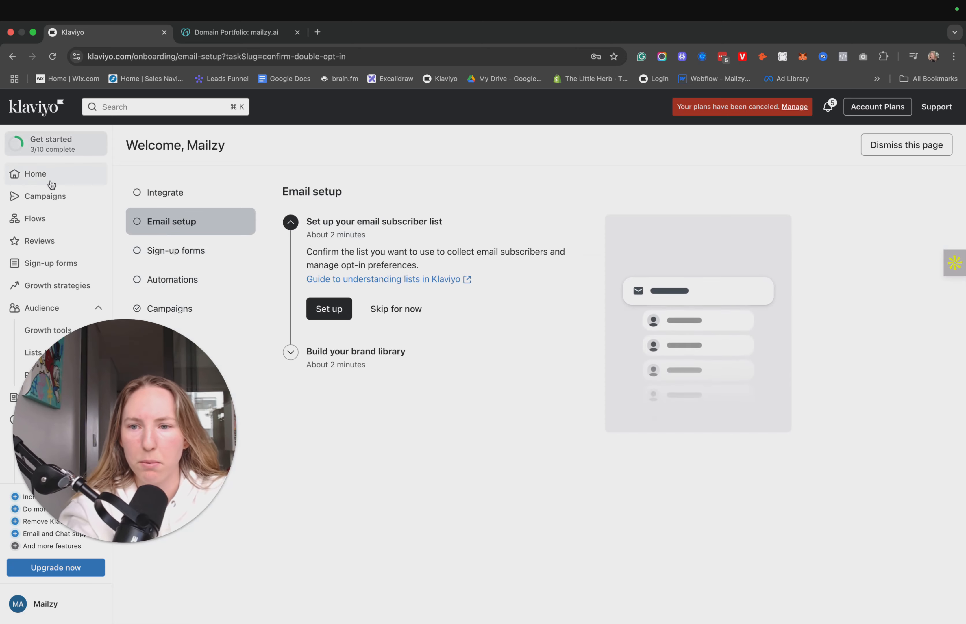
{"action": "left_click", "coordinate": [35, 173]}
{"action": "scroll", "coordinate": [394, 272], "scroll_direction": "down", "scroll_amount": 6}
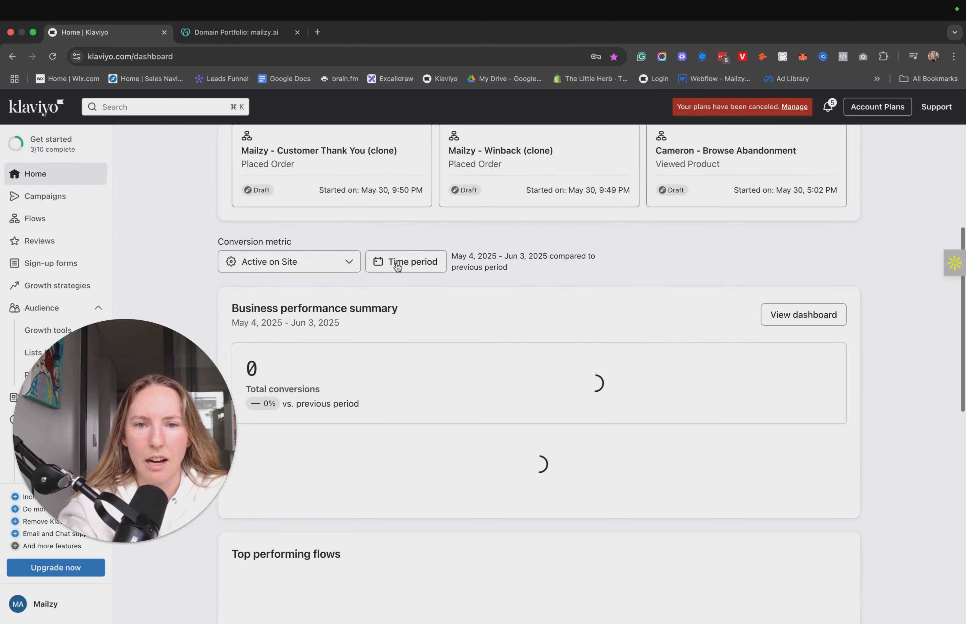
{"action": "scroll", "coordinate": [385, 266], "scroll_direction": "up", "scroll_amount": 7}
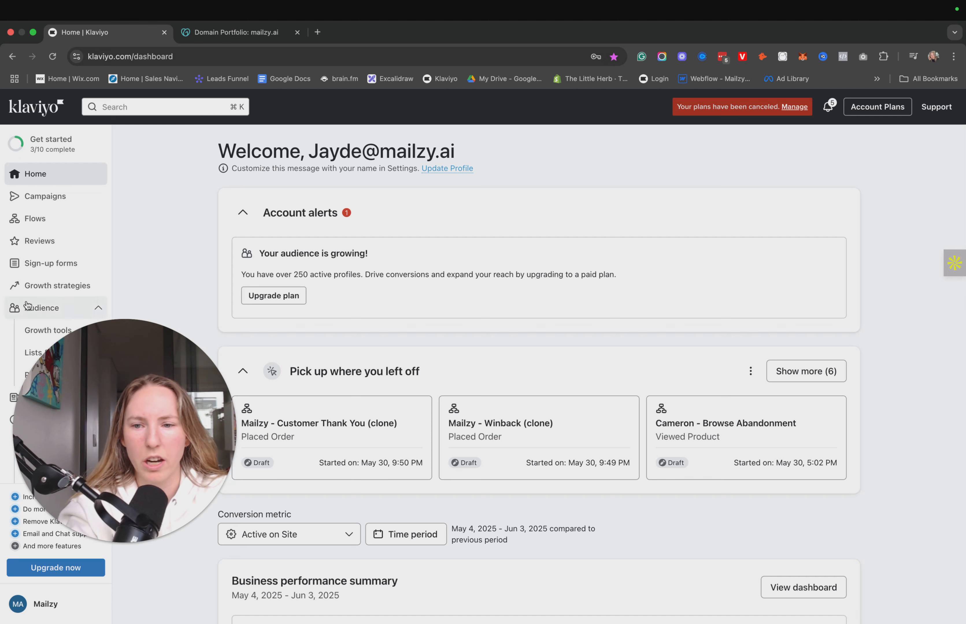
Open the Domains page in the account settings.
{"action": "scroll", "coordinate": [71, 312], "scroll_direction": "down", "scroll_amount": 4}
{"action": "left_click", "coordinate": [65, 610]}
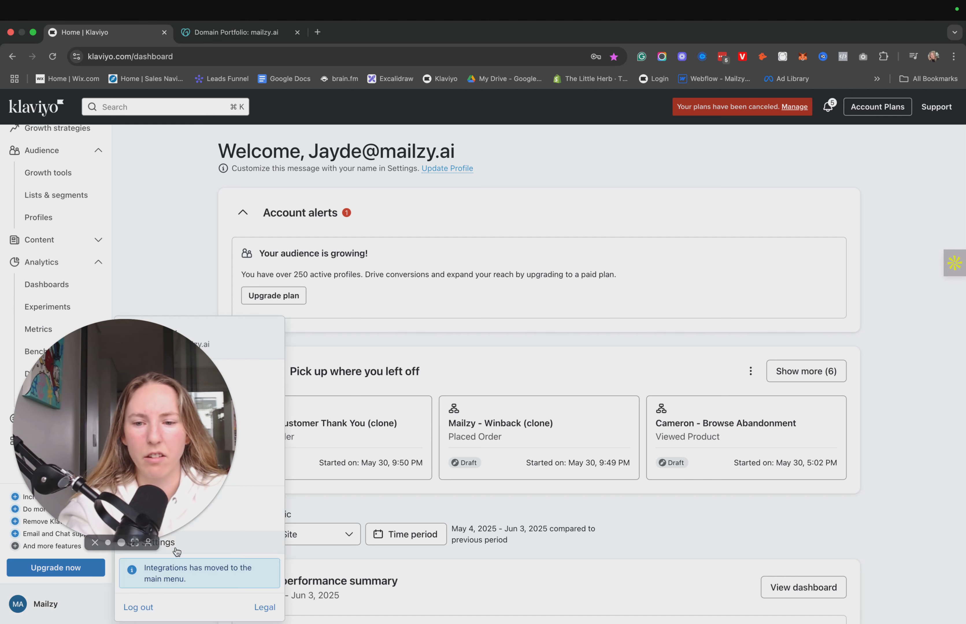
{"action": "left_click", "coordinate": [158, 543]}
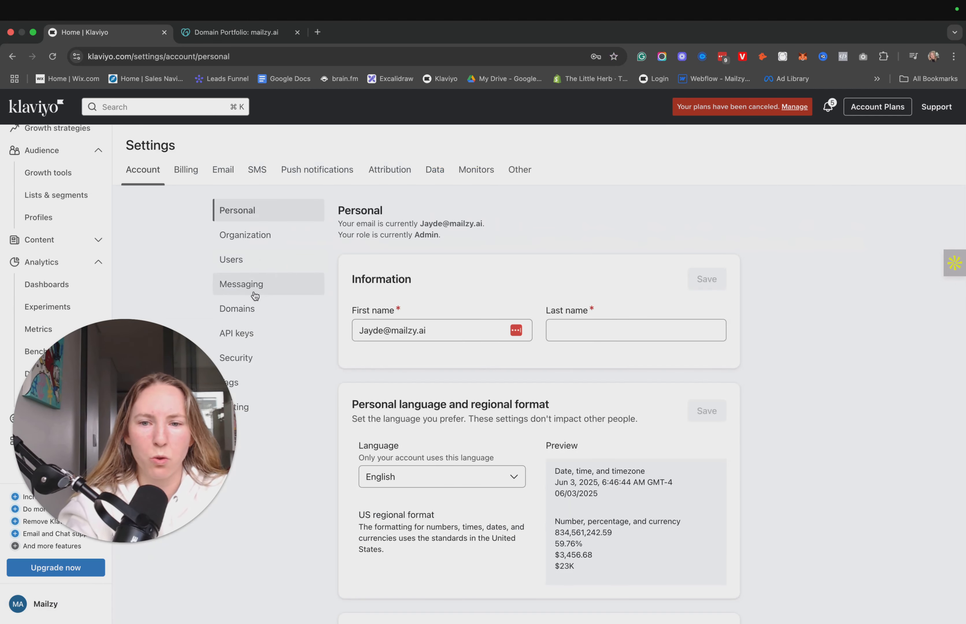
{"action": "left_click", "coordinate": [241, 311]}
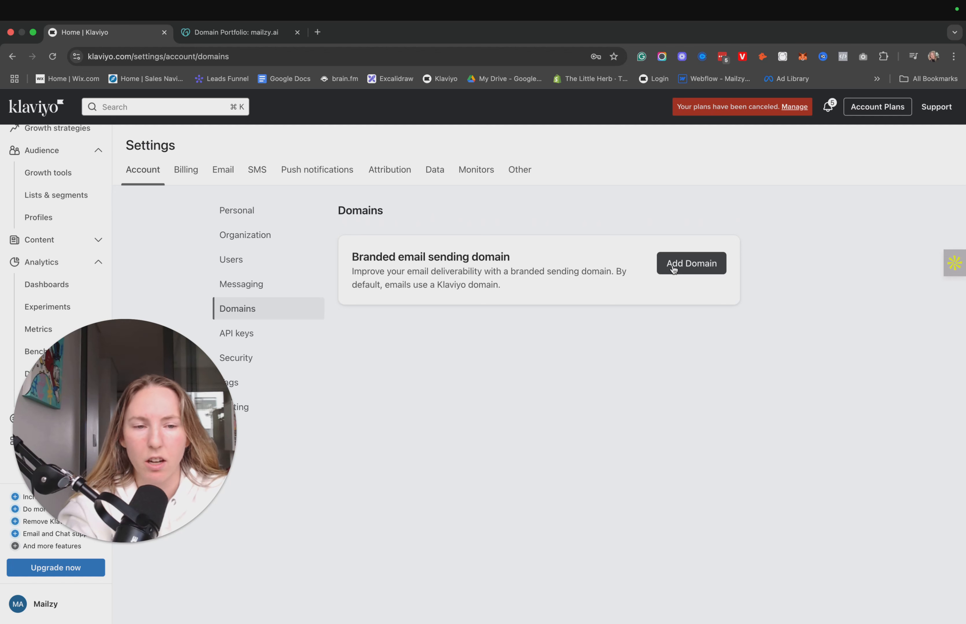
Check the DNS records page for mailzy.ai in GoDaddy and return to Klaviyo's domain settings.
{"action": "left_click", "coordinate": [247, 35]}
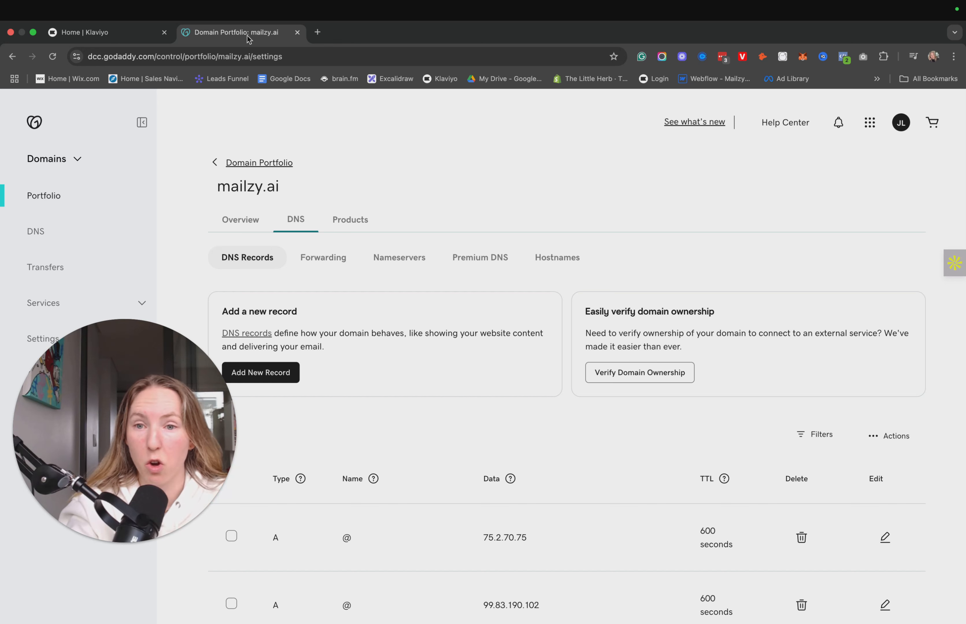
{"action": "left_click", "coordinate": [120, 35]}
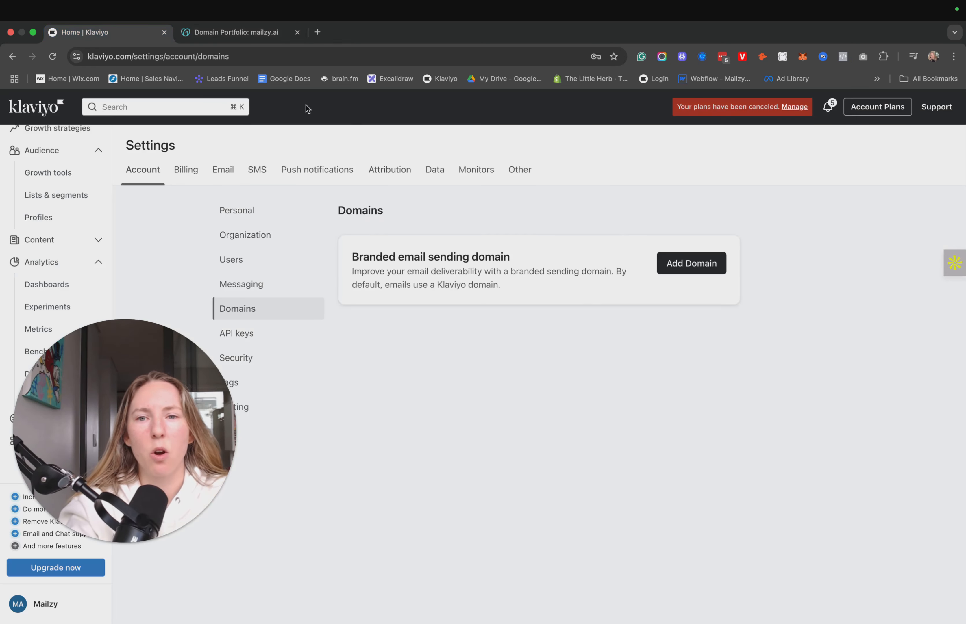
{"action": "left_click", "coordinate": [254, 33]}
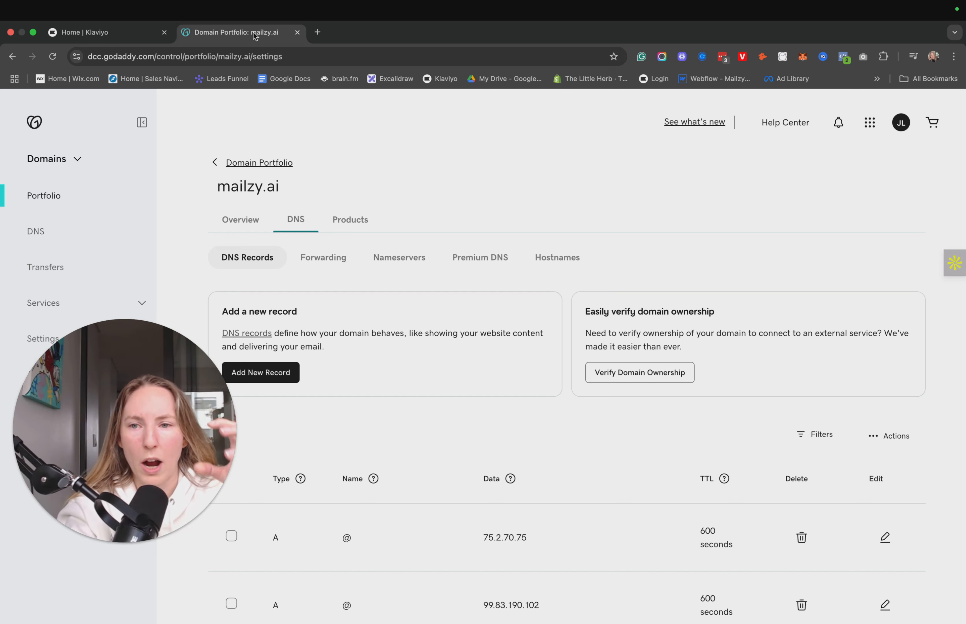
{"action": "left_click", "coordinate": [121, 38]}
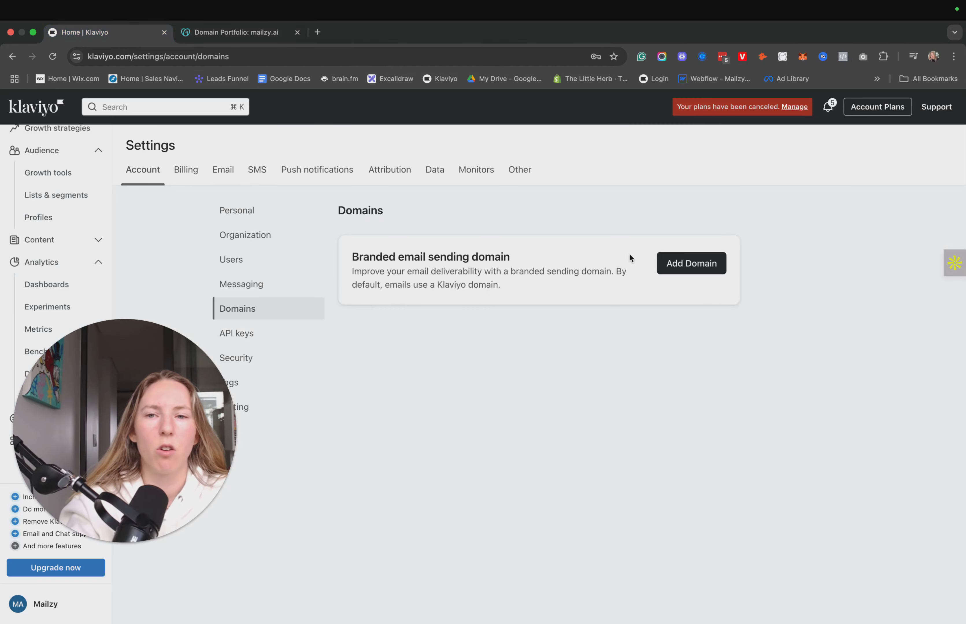
Start adding a branded email sending domain and enter mailzy.ai as the root domain.
{"action": "left_click", "coordinate": [692, 270]}
{"action": "left_click", "coordinate": [388, 323]}
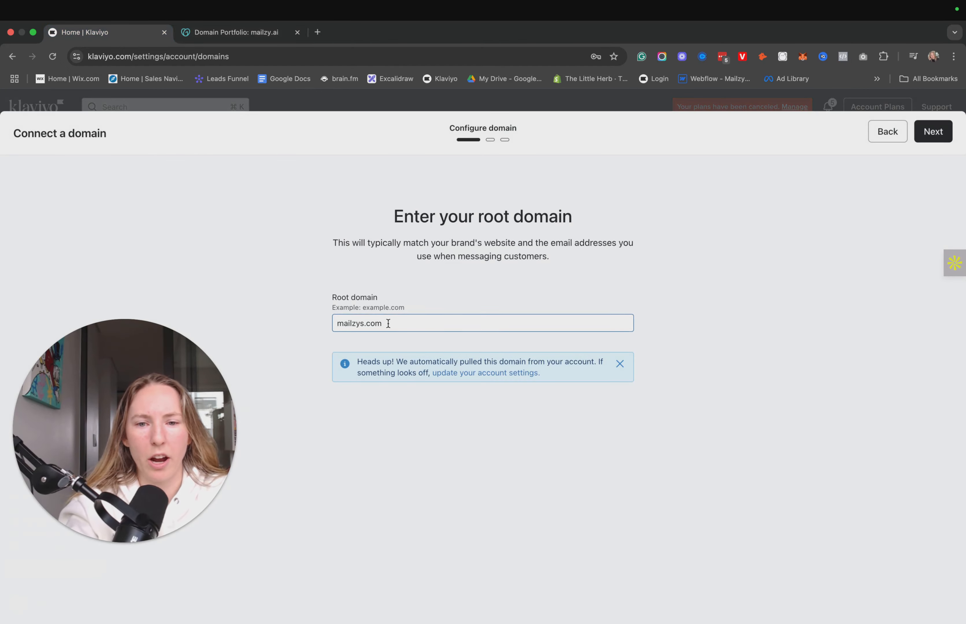
{"action": "key", "text": "super+a"}
{"action": "type", "text": "mailz"}
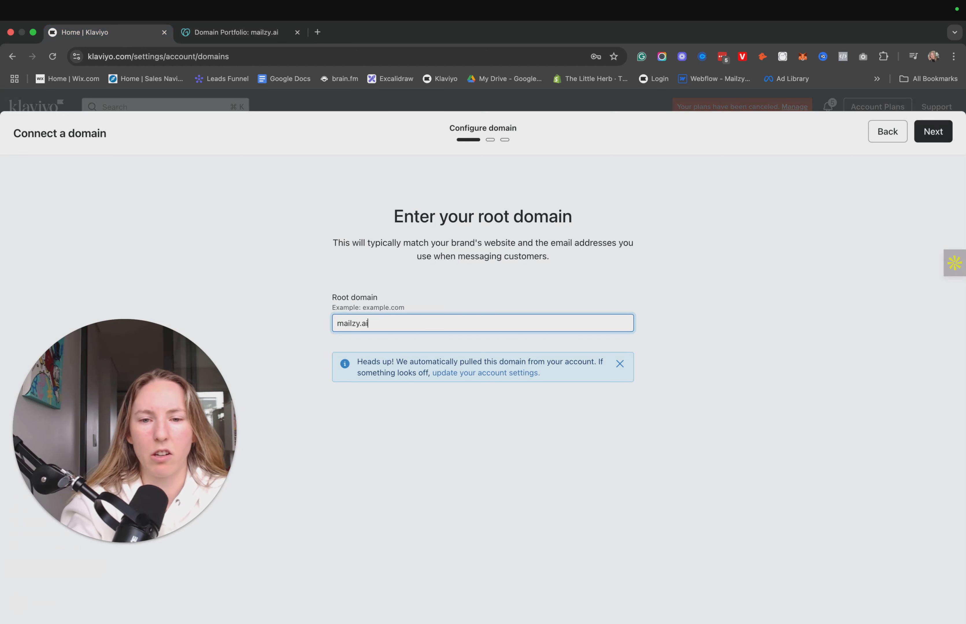
{"action": "type", "text": "y.ai"}
{"action": "key", "text": "Return"}
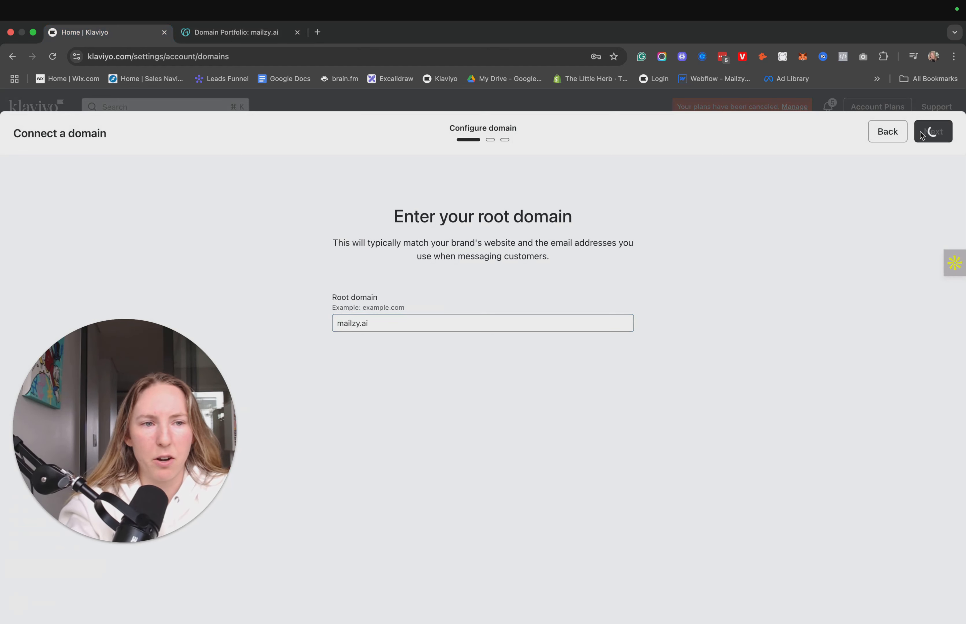
{"action": "left_click", "coordinate": [381, 323]}
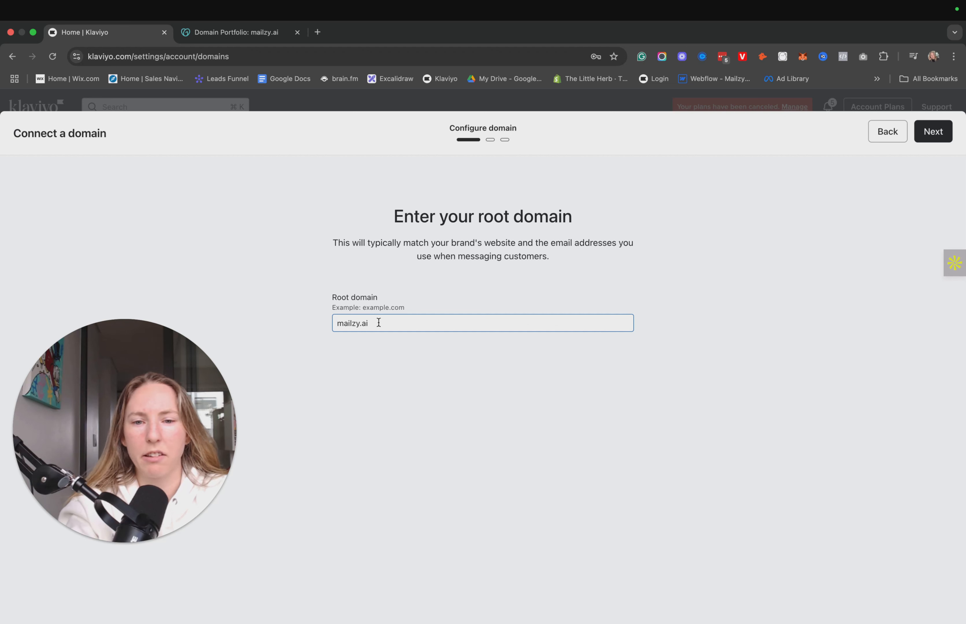
{"action": "left_click_drag", "start_coordinate": [383, 324], "coordinate": [301, 314]}
{"action": "left_click", "coordinate": [301, 314]}
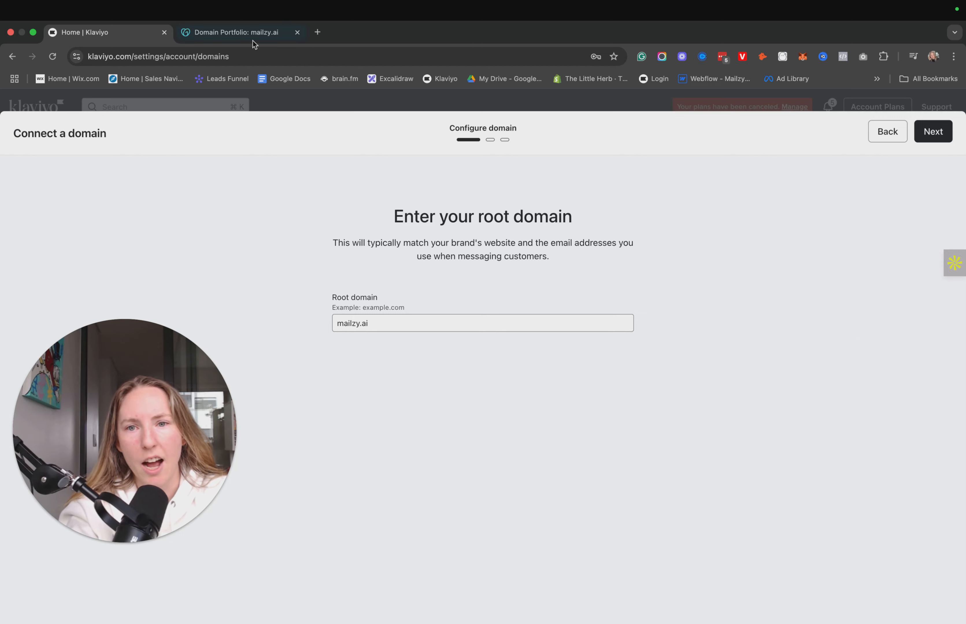
{"action": "left_click", "coordinate": [217, 37]}
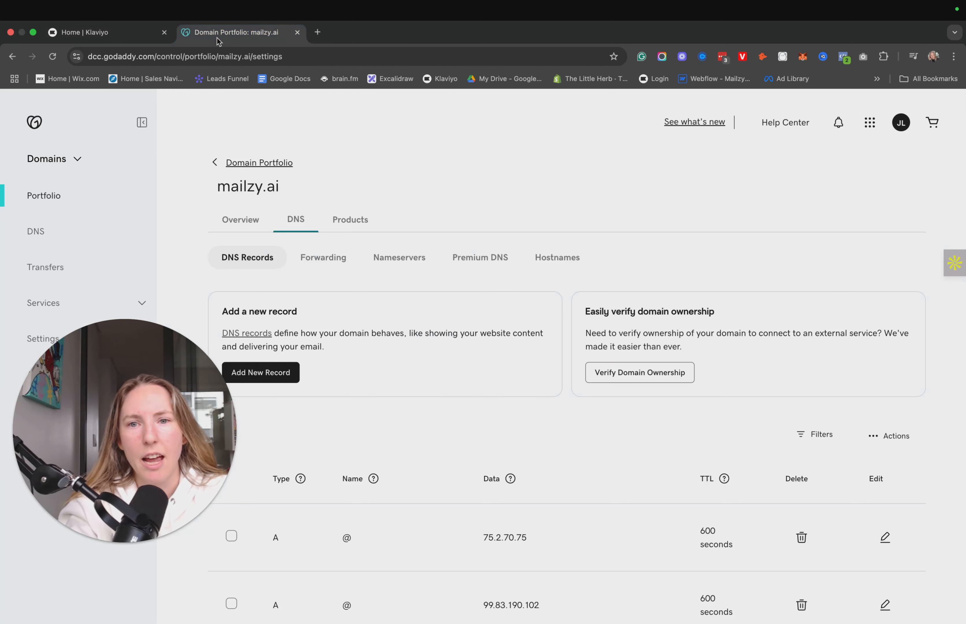
{"action": "left_click", "coordinate": [126, 33]}
Configure the sending domain send.mailzy.ai with Static routing, declining the browser's offer to save the password.
{"action": "left_click", "coordinate": [933, 132]}
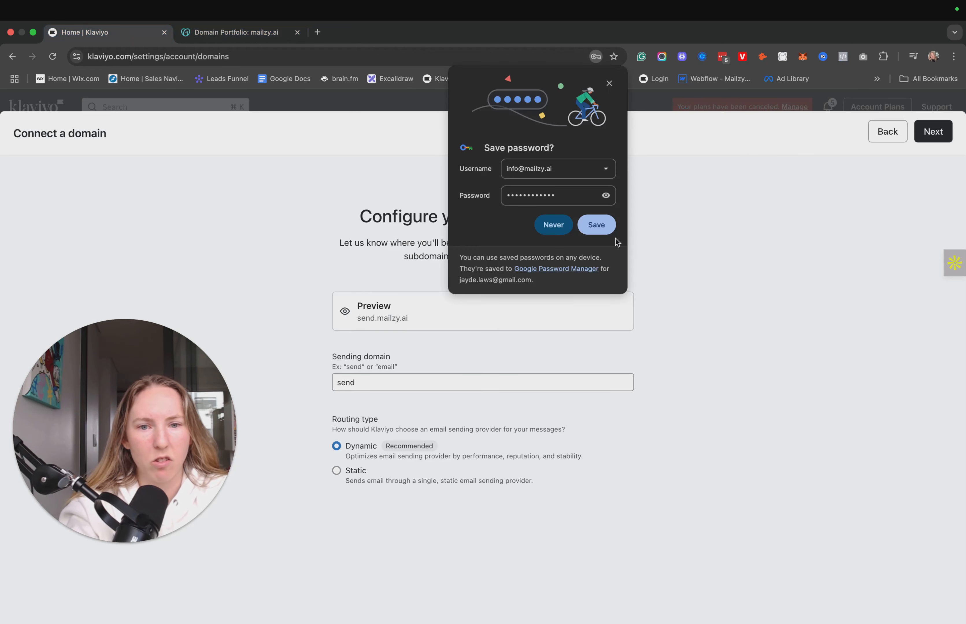
{"action": "left_click", "coordinate": [553, 225]}
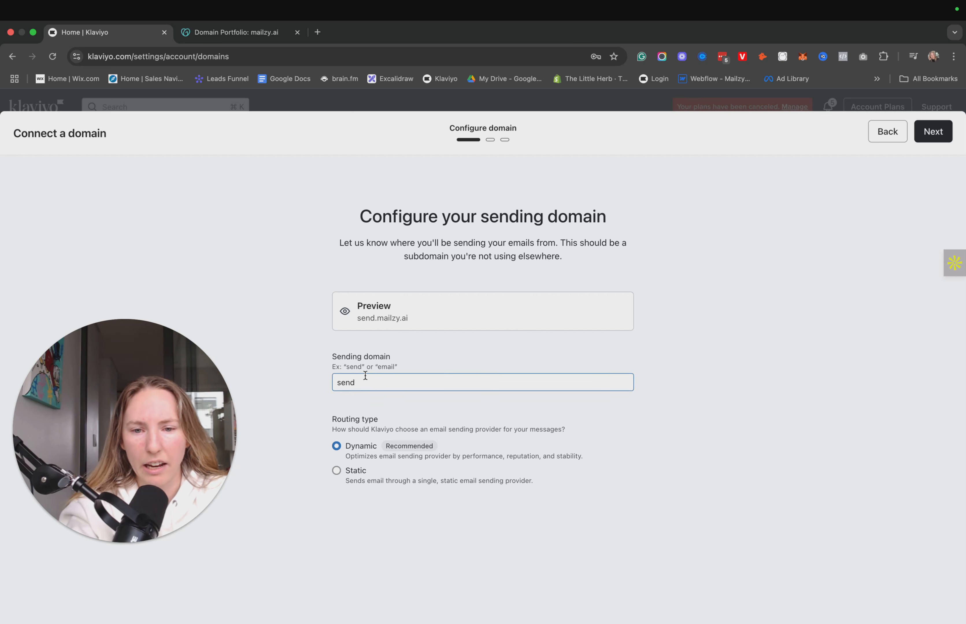
{"action": "left_click", "coordinate": [337, 472]}
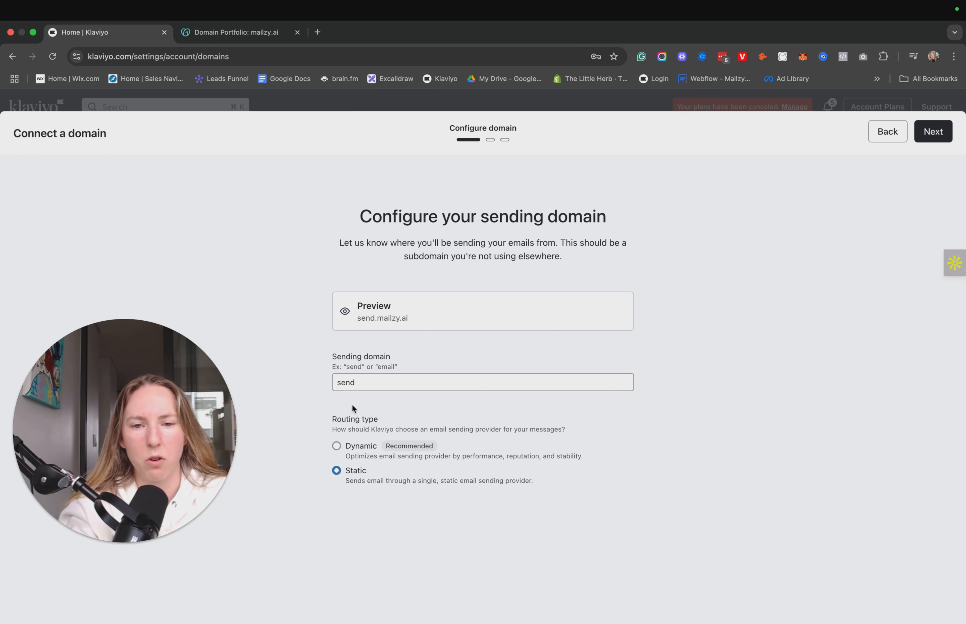
{"action": "left_click", "coordinate": [378, 387]}
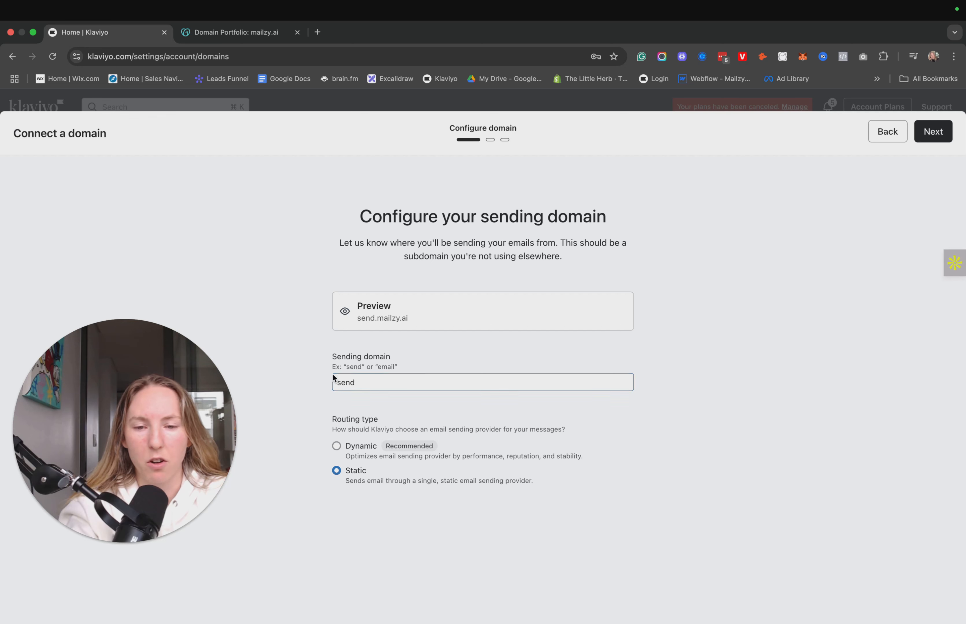
{"action": "left_click", "coordinate": [375, 456]}
{"action": "left_click", "coordinate": [931, 130]}
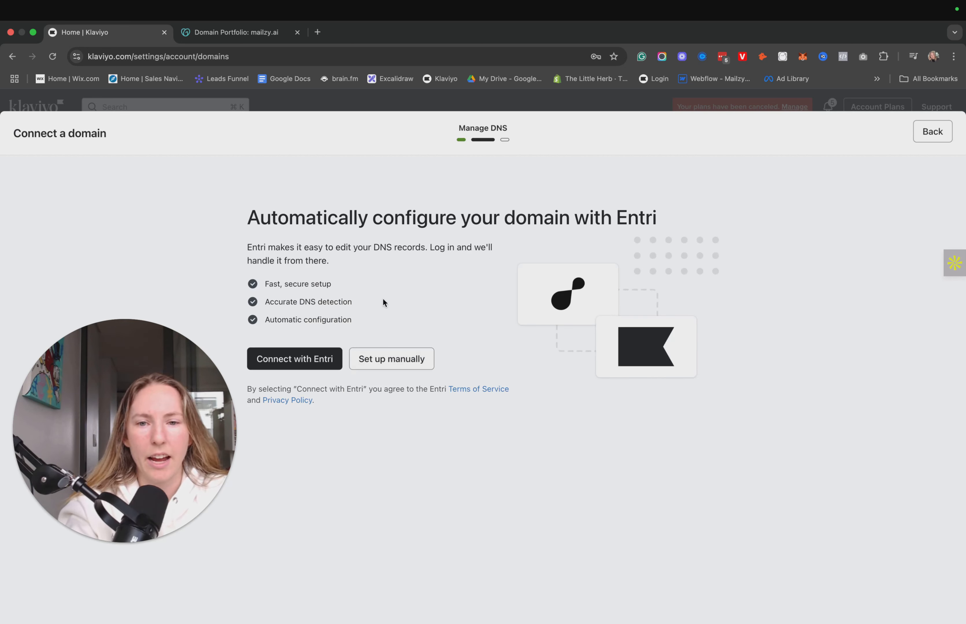
Choose manual DNS setup with GoDaddy as the domain provider and proceed to the list of required DNS records.
{"action": "left_click", "coordinate": [394, 358]}
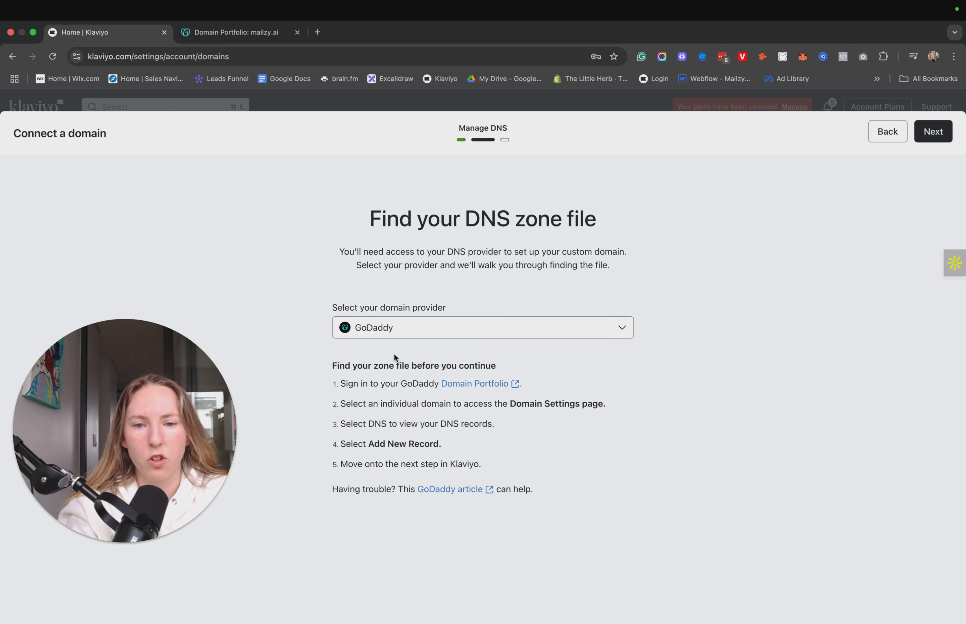
{"action": "left_click", "coordinate": [396, 327]}
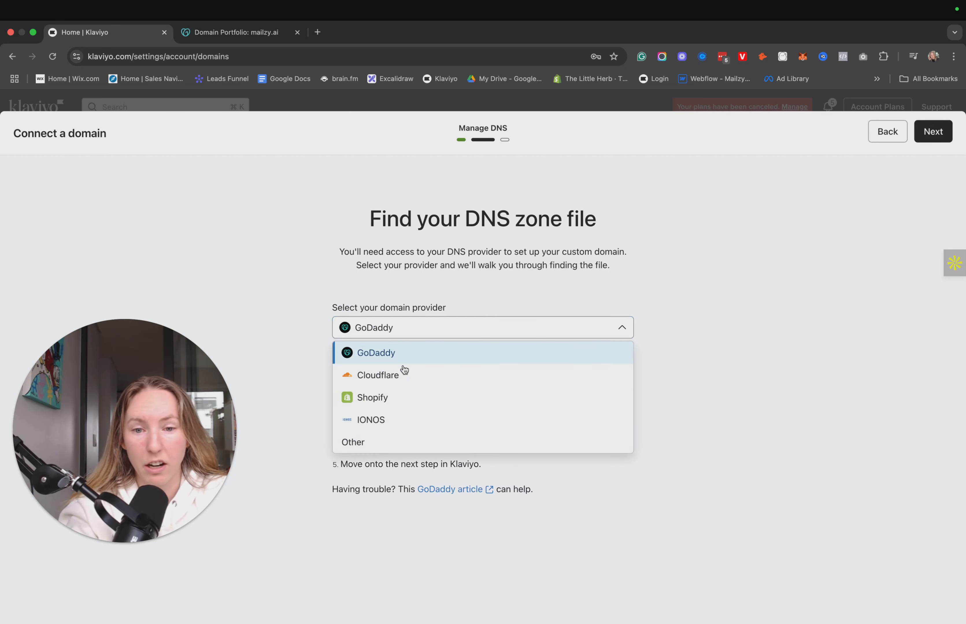
{"action": "left_click", "coordinate": [543, 226]}
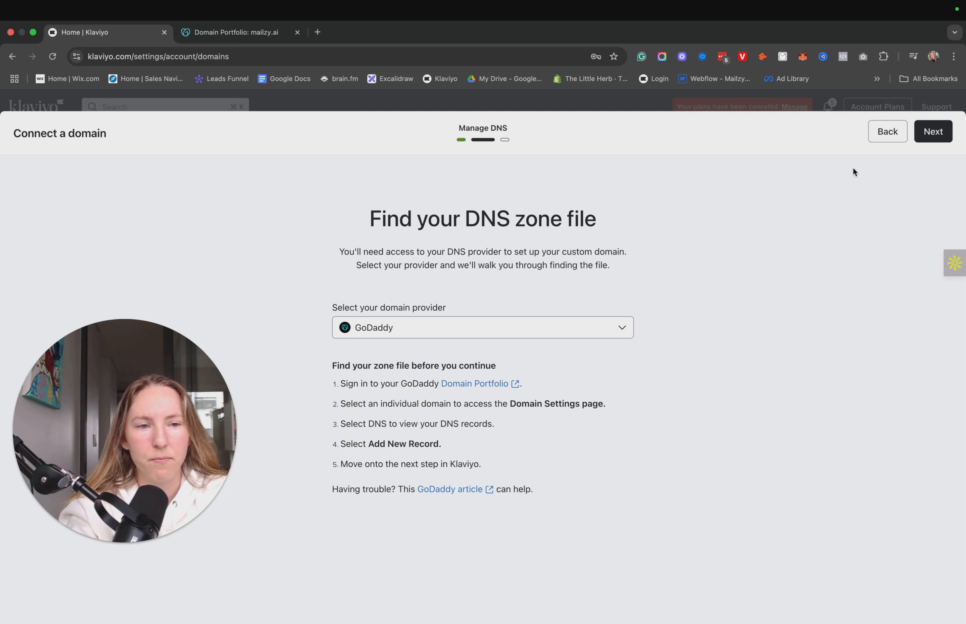
{"action": "left_click", "coordinate": [929, 132]}
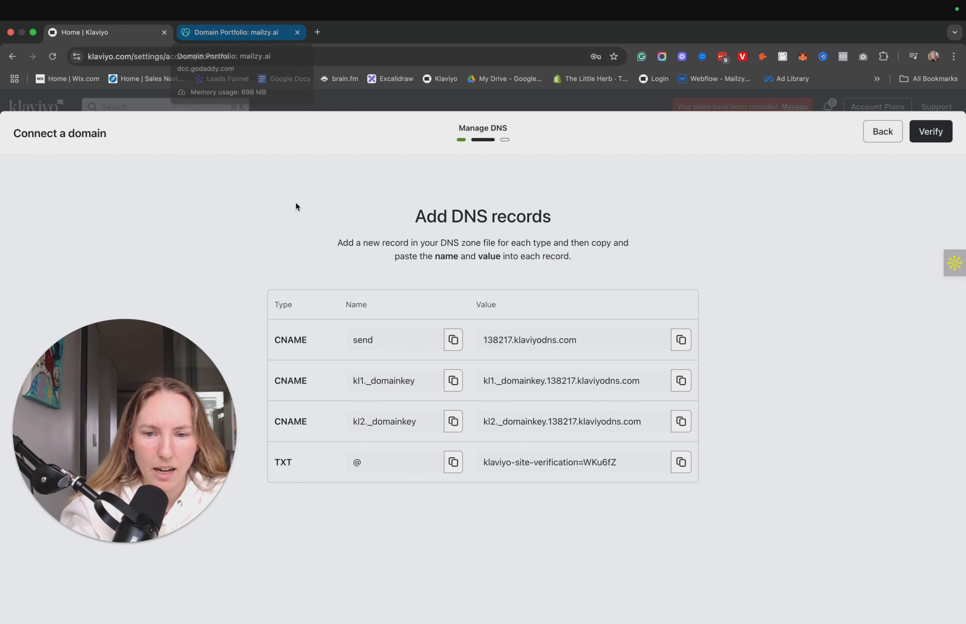
Switch to GoDaddy and create three new DNS record entries of type CNAME for mailzy.ai.
{"action": "left_click", "coordinate": [239, 32]}
{"action": "left_click", "coordinate": [284, 372]}
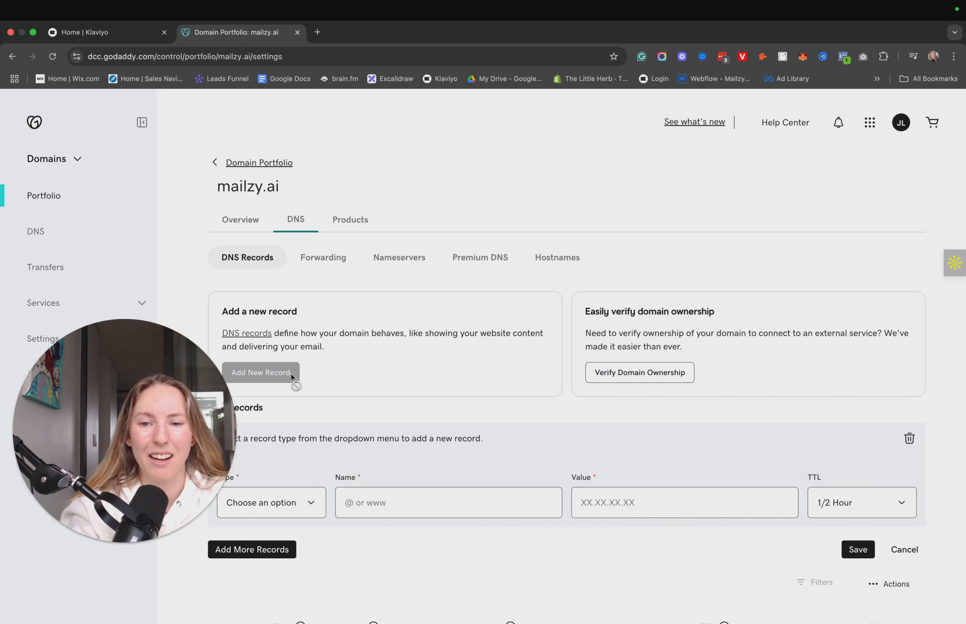
{"action": "left_click", "coordinate": [279, 498]}
{"action": "left_click", "coordinate": [261, 545]}
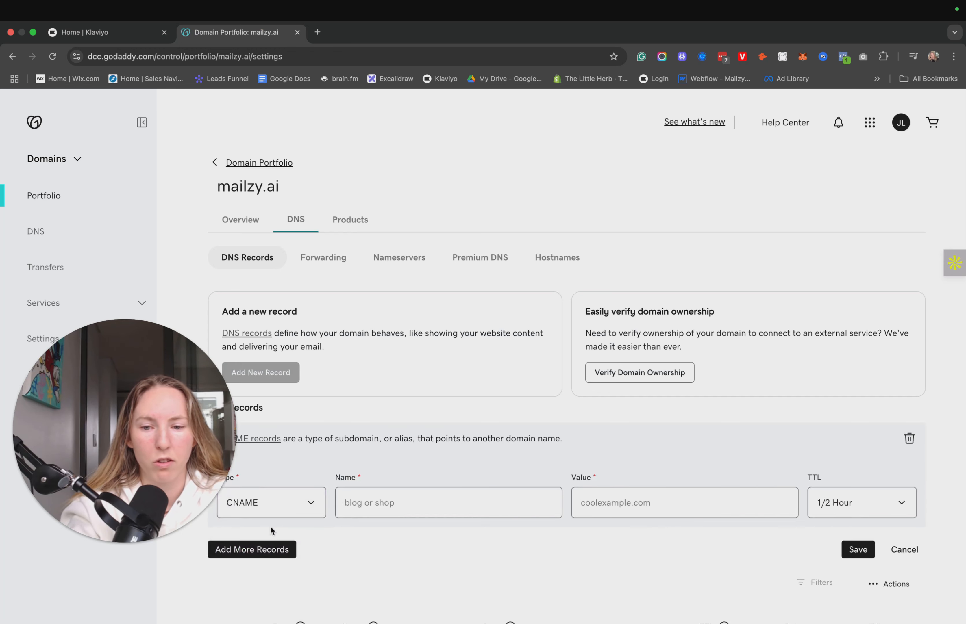
{"action": "left_click", "coordinate": [261, 549]}
{"action": "scroll", "coordinate": [284, 512], "scroll_direction": "down", "scroll_amount": 5}
{"action": "left_click", "coordinate": [281, 425]}
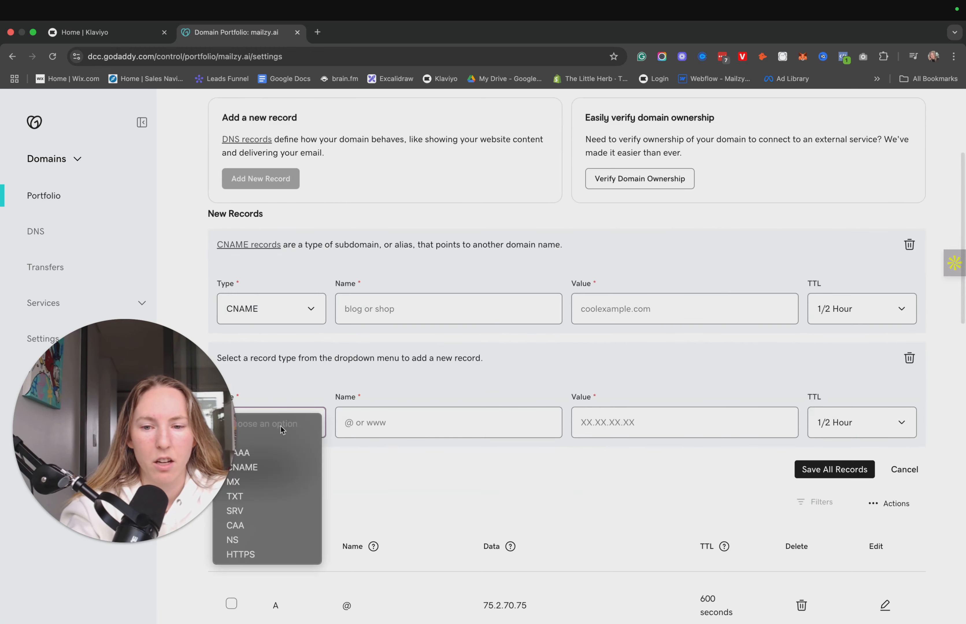
{"action": "left_click", "coordinate": [264, 467]}
{"action": "left_click", "coordinate": [268, 471]}
{"action": "left_click", "coordinate": [276, 532]}
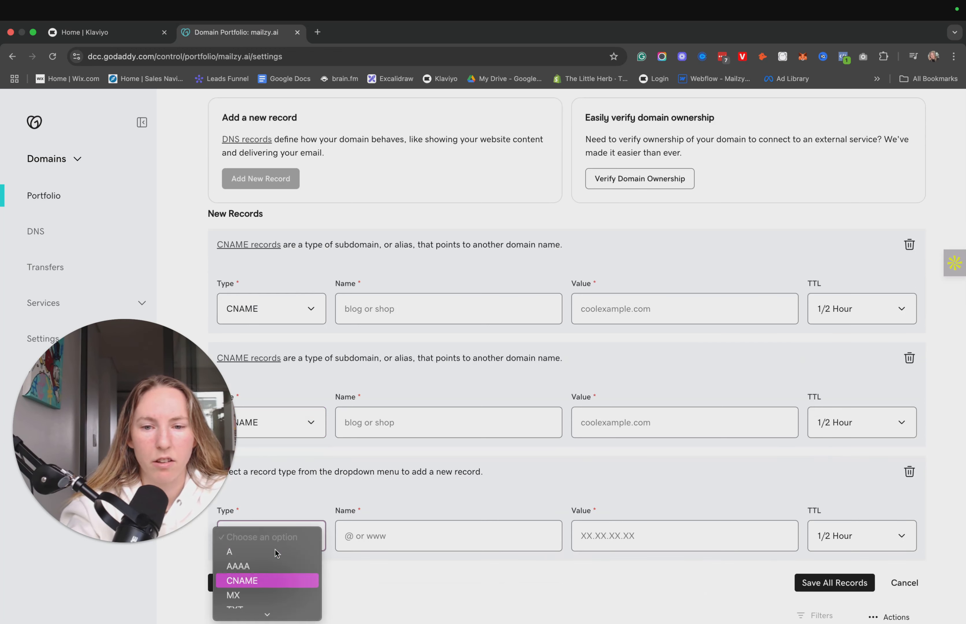
{"action": "left_click", "coordinate": [275, 549]}
Add a fourth new record entry and set its type to TXT.
{"action": "scroll", "coordinate": [284, 536], "scroll_direction": "down", "scroll_amount": 2}
{"action": "scroll", "coordinate": [290, 487], "scroll_direction": "down", "scroll_amount": 3}
{"action": "left_click", "coordinate": [287, 425]}
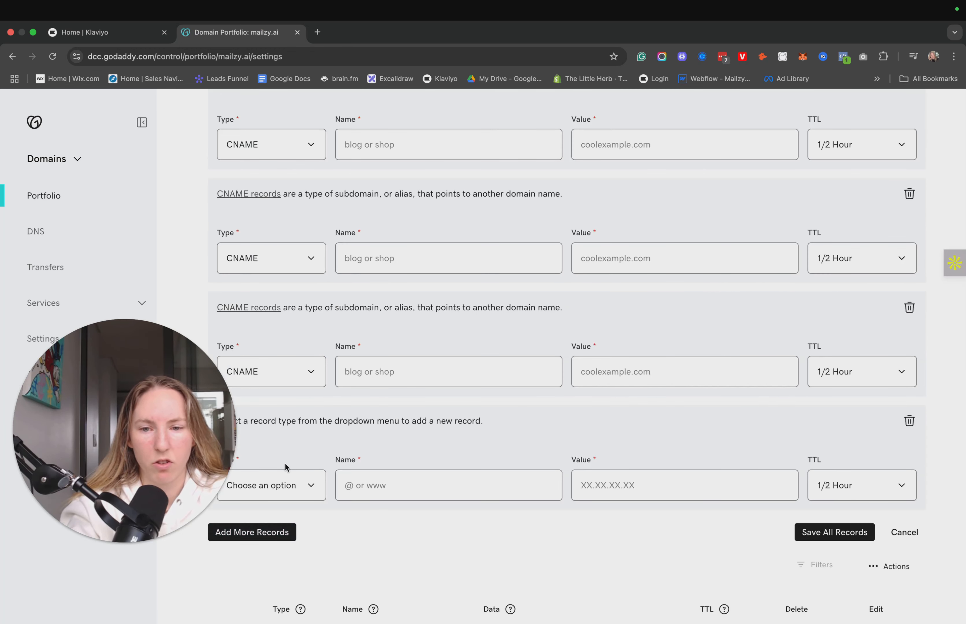
{"action": "left_click", "coordinate": [271, 475]}
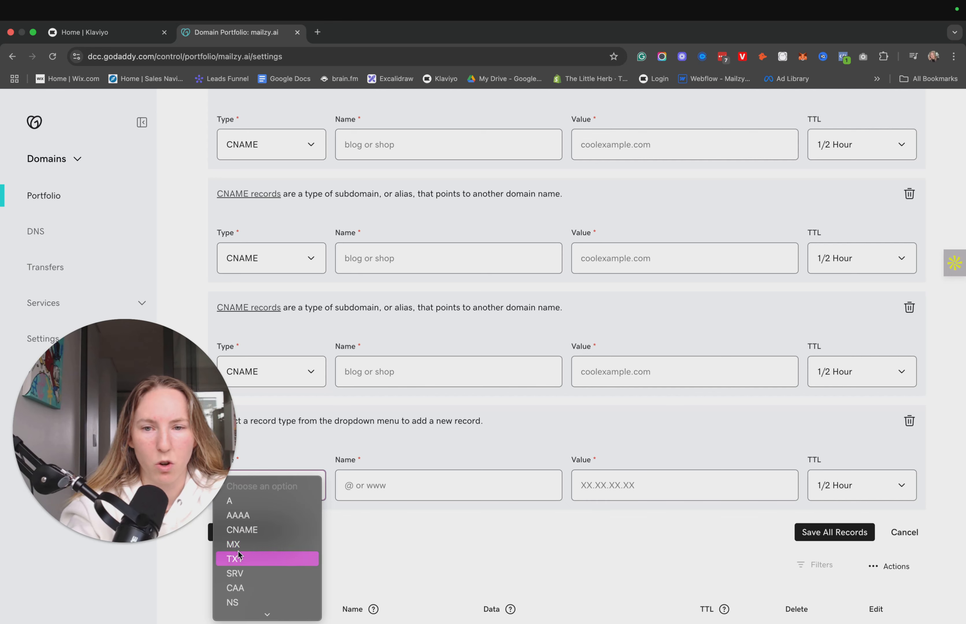
{"action": "left_click", "coordinate": [242, 559]}
Copy the first CNAME name, send, from Klaviyo into the name of the first new CNAME record in GoDaddy.
{"action": "left_click", "coordinate": [133, 32]}
{"action": "left_click", "coordinate": [452, 339]}
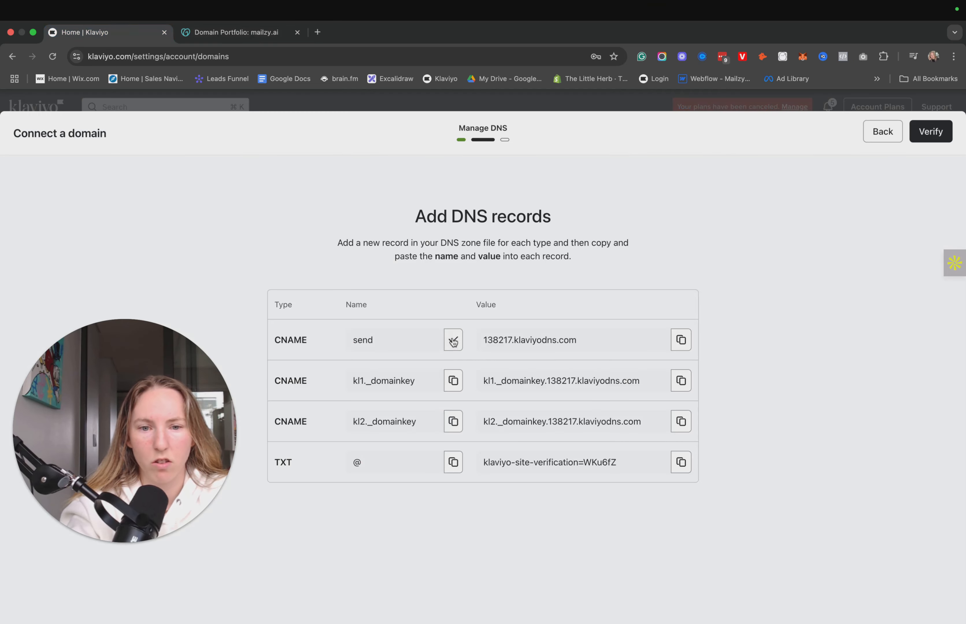
{"action": "left_click", "coordinate": [222, 33]}
{"action": "scroll", "coordinate": [377, 272], "scroll_direction": "up", "scroll_amount": 5}
{"action": "scroll", "coordinate": [382, 284], "scroll_direction": "down", "scroll_amount": 1}
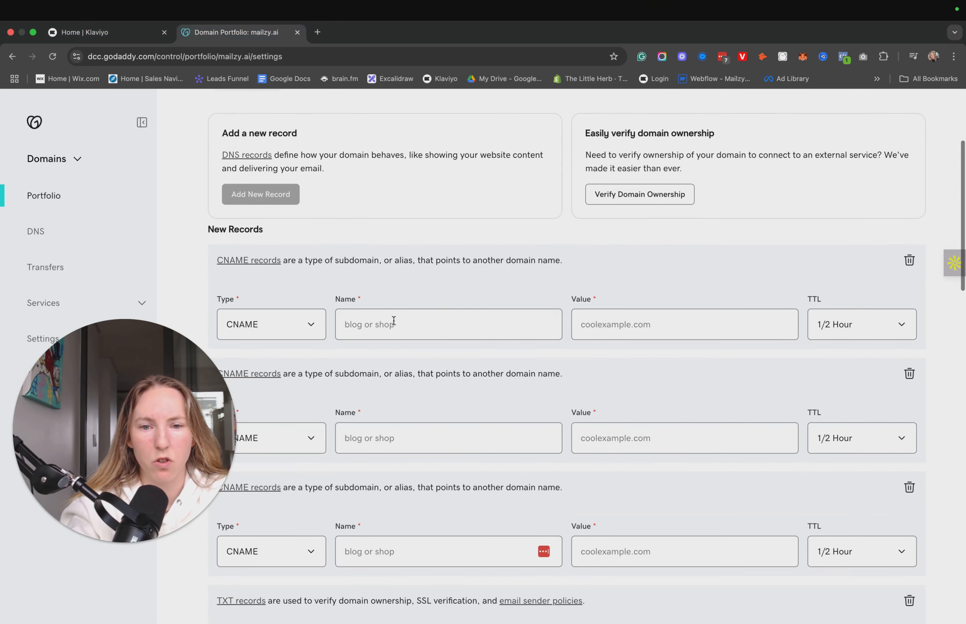
{"action": "left_click", "coordinate": [387, 325]}
{"action": "key", "text": "super+v"}
Copy the first CNAME value, 138217.klaviyodns.com, from Klaviyo into the value of the send record in GoDaddy.
{"action": "left_click", "coordinate": [146, 34]}
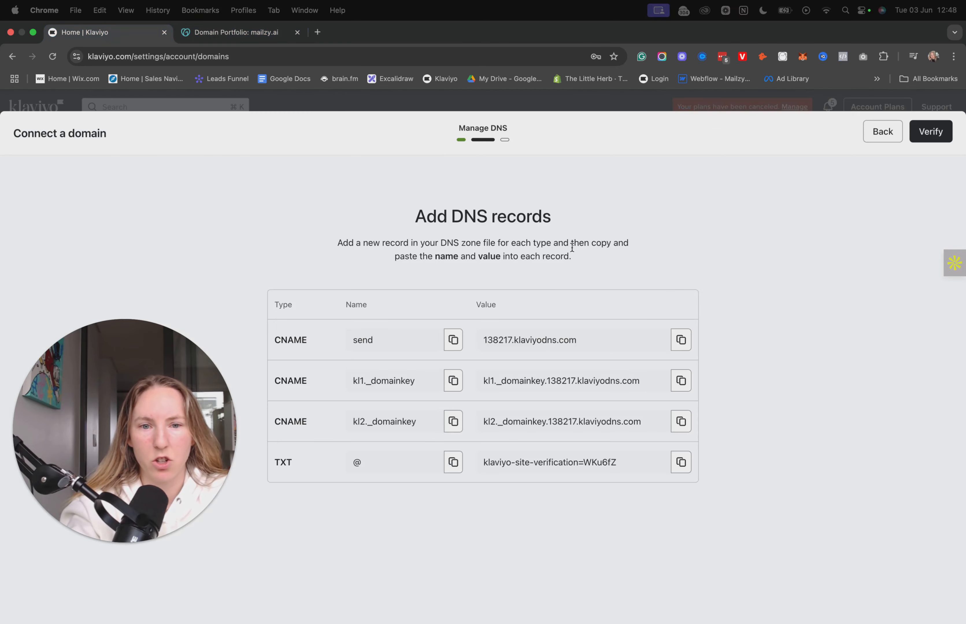
{"action": "left_click", "coordinate": [681, 340]}
{"action": "left_click", "coordinate": [221, 32]}
{"action": "left_click", "coordinate": [610, 325]}
{"action": "key", "text": "super+v"}
{"action": "scroll", "coordinate": [493, 306], "scroll_direction": "down", "scroll_amount": 4}
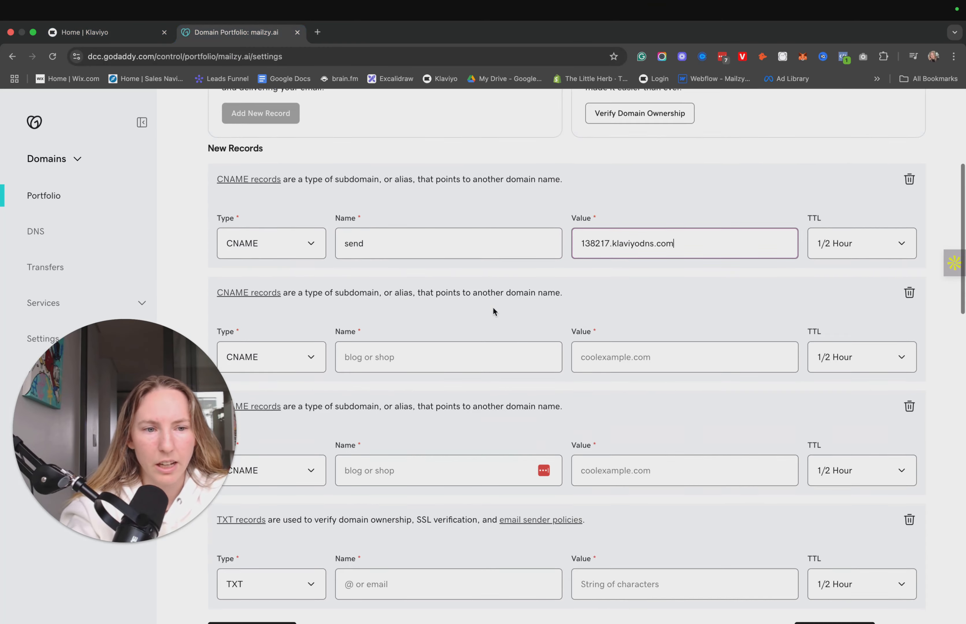
Copy the second CNAME name, kl1._domainkey, from Klaviyo into the name of the second new CNAME record in GoDaddy.
{"action": "left_click", "coordinate": [121, 37]}
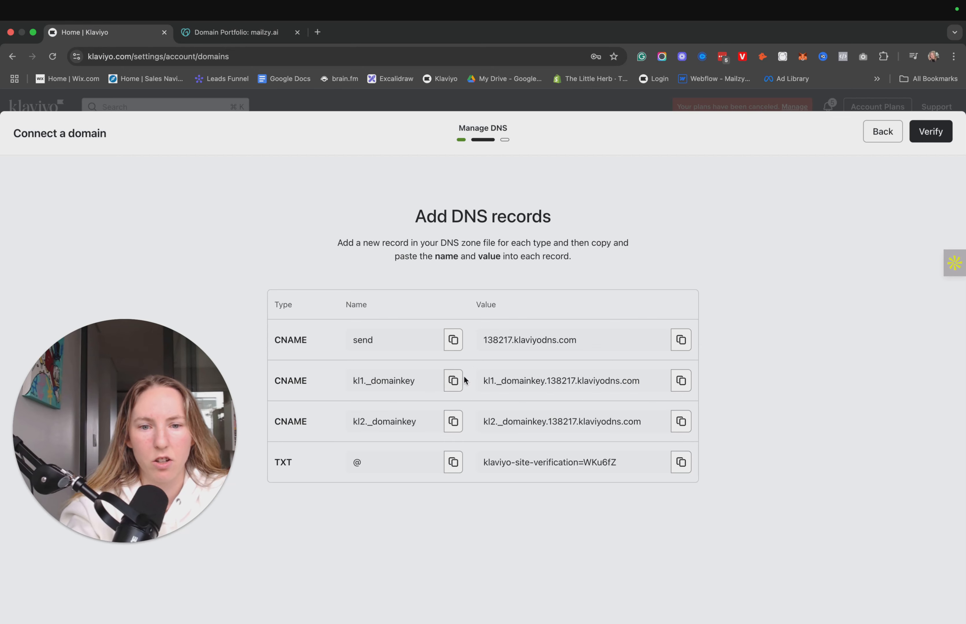
{"action": "left_click", "coordinate": [451, 380]}
{"action": "left_click", "coordinate": [264, 34]}
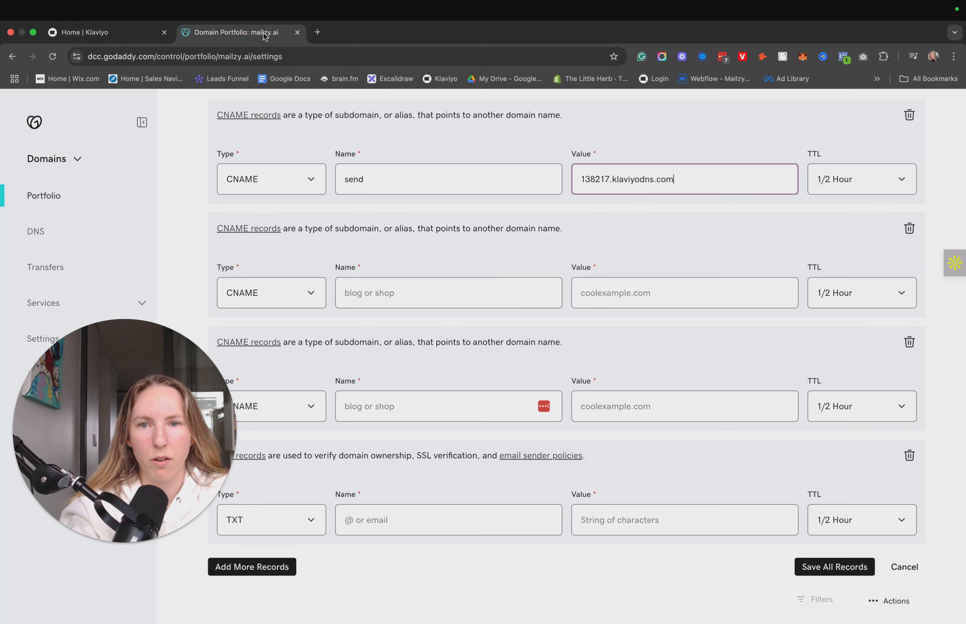
{"action": "left_click", "coordinate": [420, 305]}
{"action": "key", "text": "super+v"}
Copy the second CNAME value, kl1._domainkey.138217.klaviyodns.com, from Klaviyo into the value of the kl1._domainkey record in GoDaddy.
{"action": "left_click", "coordinate": [93, 32]}
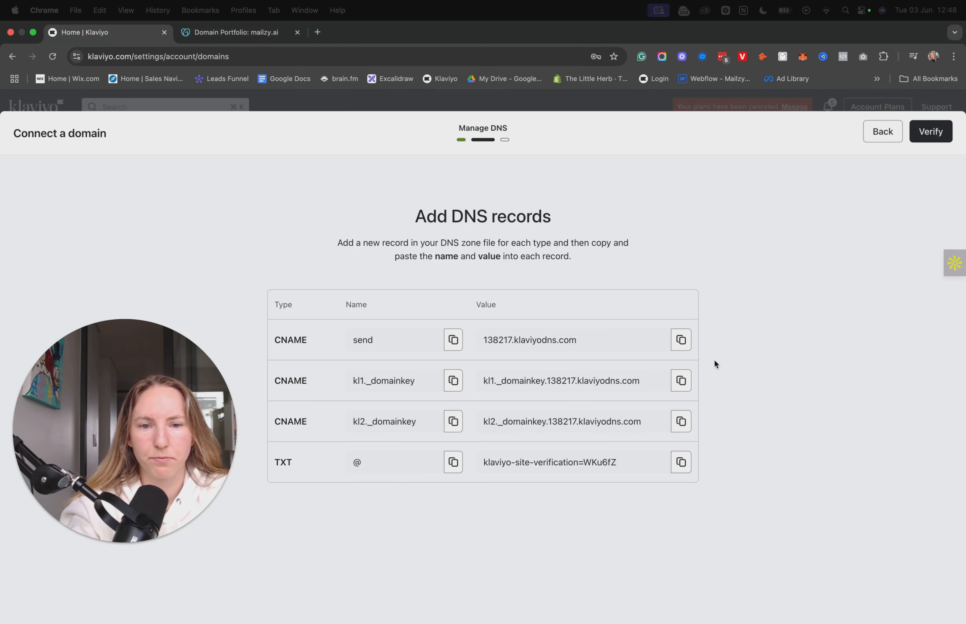
{"action": "left_click", "coordinate": [680, 380]}
{"action": "left_click", "coordinate": [235, 32]}
{"action": "left_click", "coordinate": [657, 293]}
{"action": "key", "text": "super+v"}
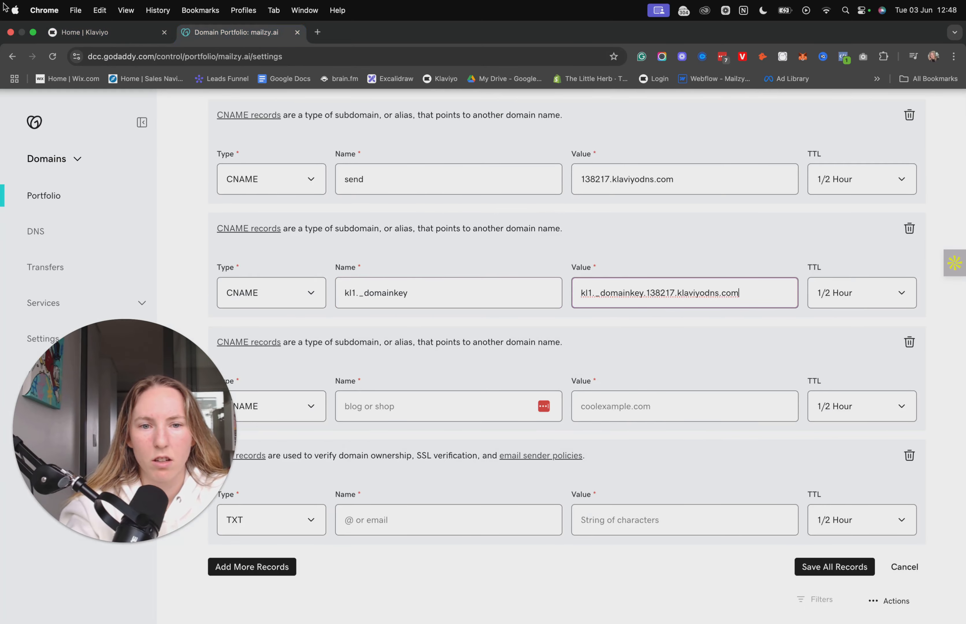
Copy the third CNAME name, kl2._domainkey, from Klaviyo into the name of the third new CNAME record in GoDaddy.
{"action": "left_click", "coordinate": [93, 32]}
{"action": "left_click", "coordinate": [451, 424]}
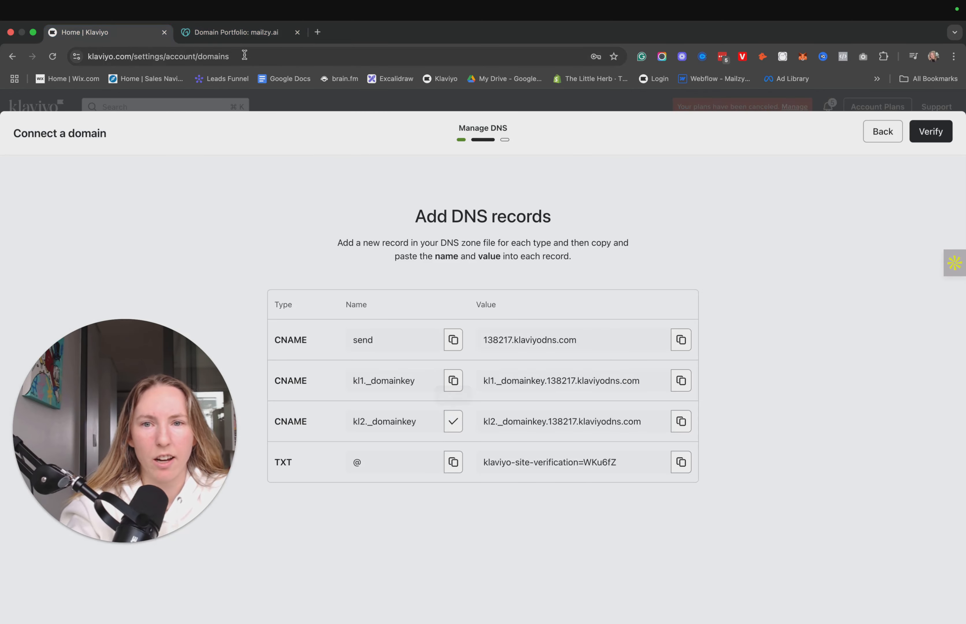
{"action": "left_click", "coordinate": [264, 34]}
{"action": "left_click", "coordinate": [389, 406]}
{"action": "key", "text": "super+v"}
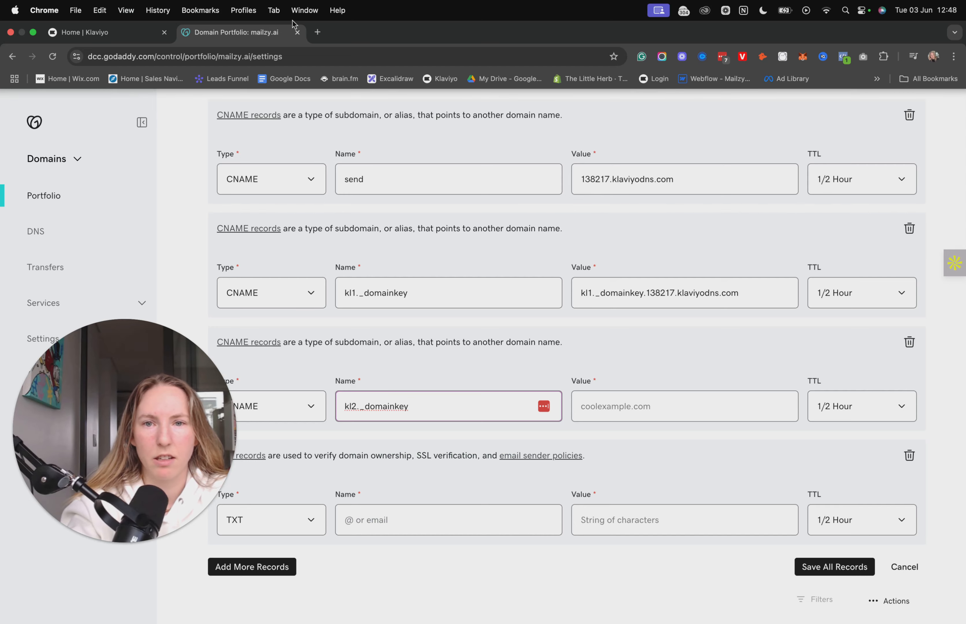
Copy the third CNAME value, kl2._domainkey.138217.klaviyodns.com, from Klaviyo into the value of the kl2._domainkey record in GoDaddy.
{"action": "left_click", "coordinate": [94, 32]}
{"action": "left_click", "coordinate": [680, 421]}
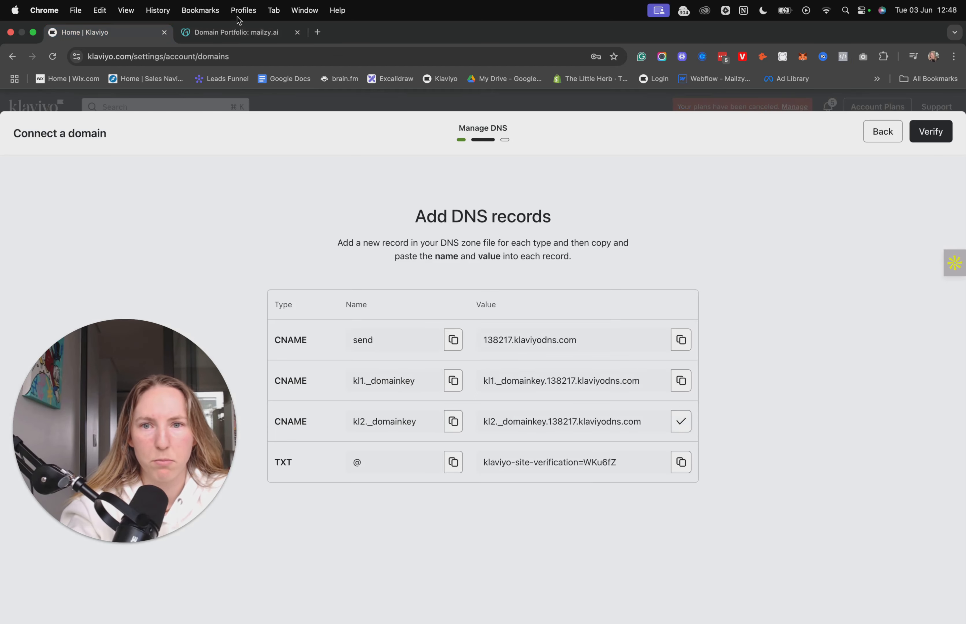
{"action": "left_click", "coordinate": [235, 32]}
{"action": "left_click", "coordinate": [666, 408]}
{"action": "key", "text": "super+v"}
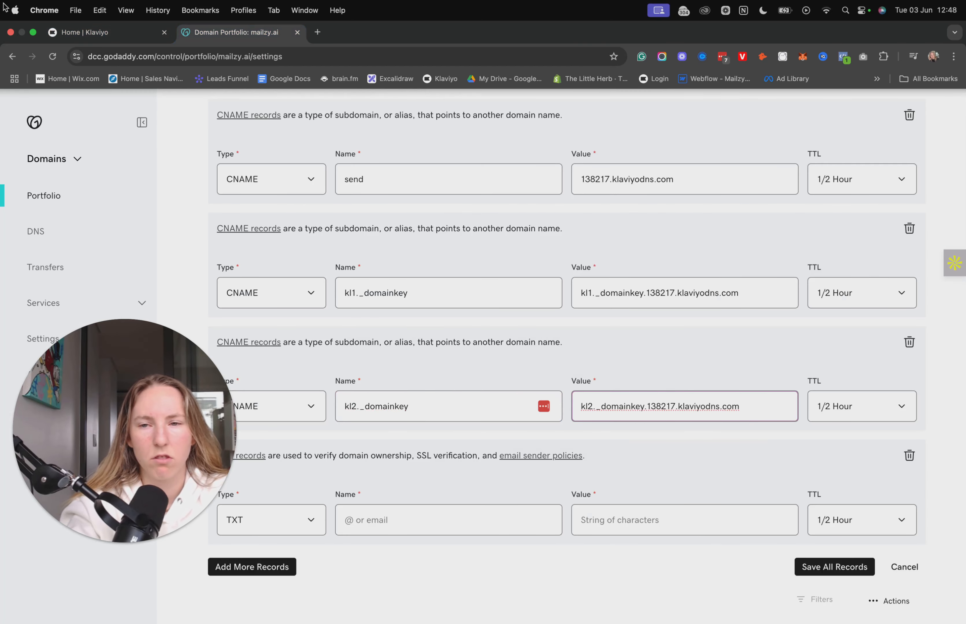
Copy the TXT record name, @, from Klaviyo into the name of the new TXT record in GoDaddy.
{"action": "left_click", "coordinate": [83, 35]}
{"action": "left_click", "coordinate": [453, 463]}
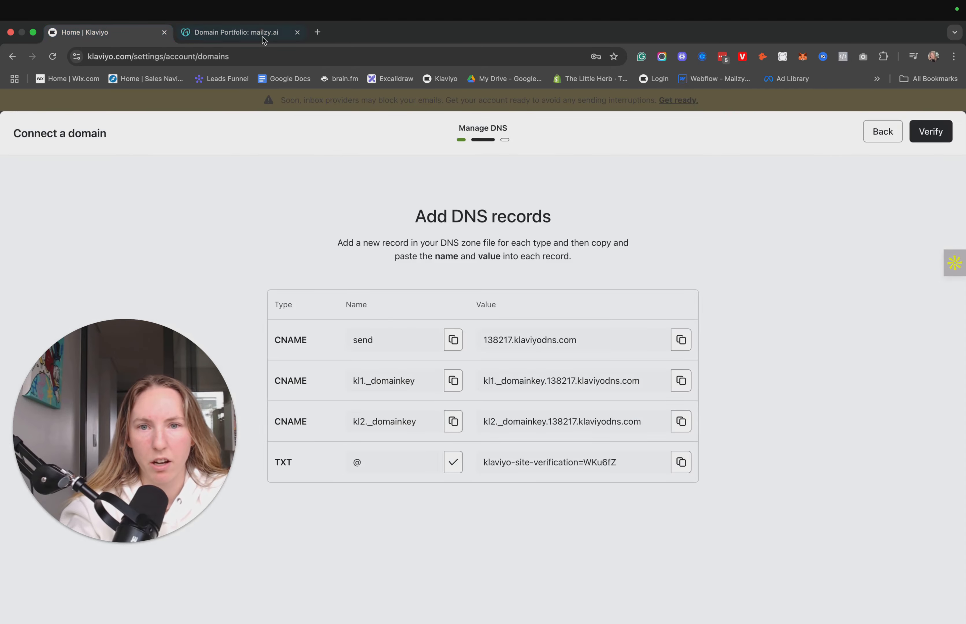
{"action": "left_click", "coordinate": [252, 32]}
{"action": "left_click", "coordinate": [403, 519]}
{"action": "key", "text": "super+v"}
{"action": "scroll", "coordinate": [403, 511], "scroll_direction": "down", "scroll_amount": 1}
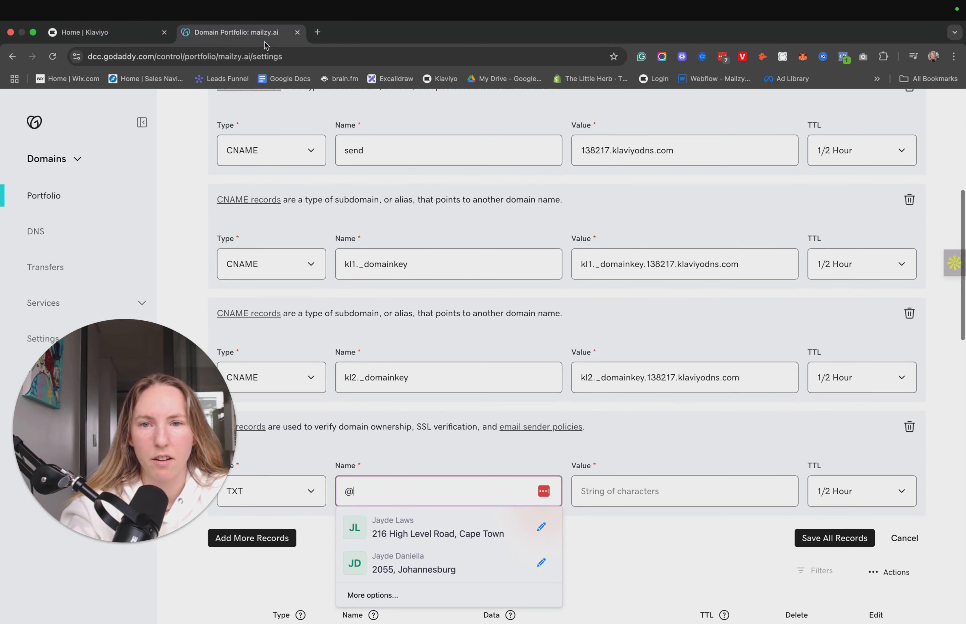
Copy the site verification value from Klaviyo into the TXT record's value in GoDaddy, and save all new records, confirming the DNS update.
{"action": "left_click", "coordinate": [107, 34]}
{"action": "left_click", "coordinate": [682, 467]}
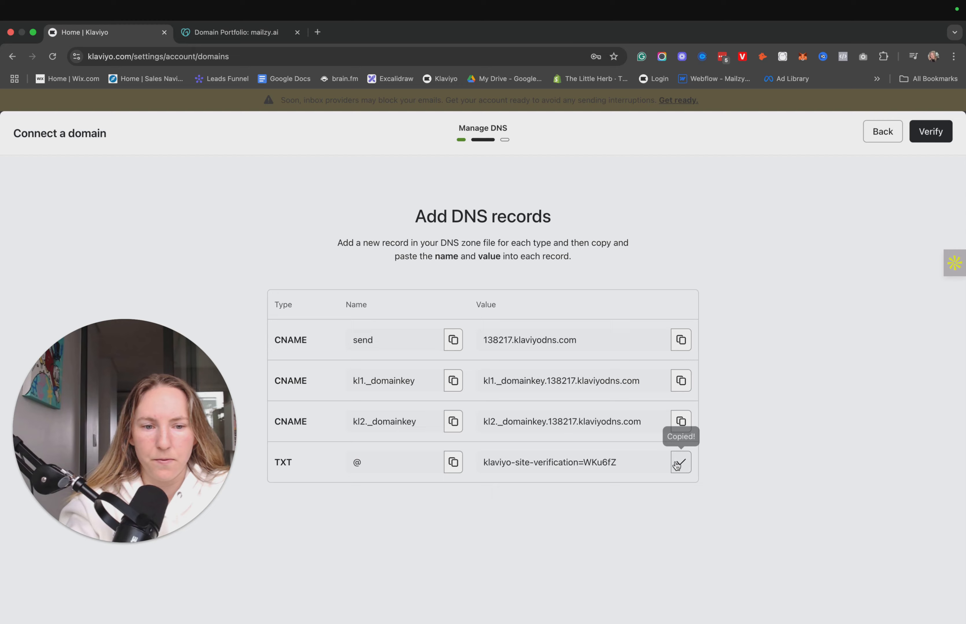
{"action": "left_click", "coordinate": [250, 39]}
{"action": "left_click", "coordinate": [661, 484]}
{"action": "key", "text": "super+v"}
{"action": "left_click", "coordinate": [828, 538]}
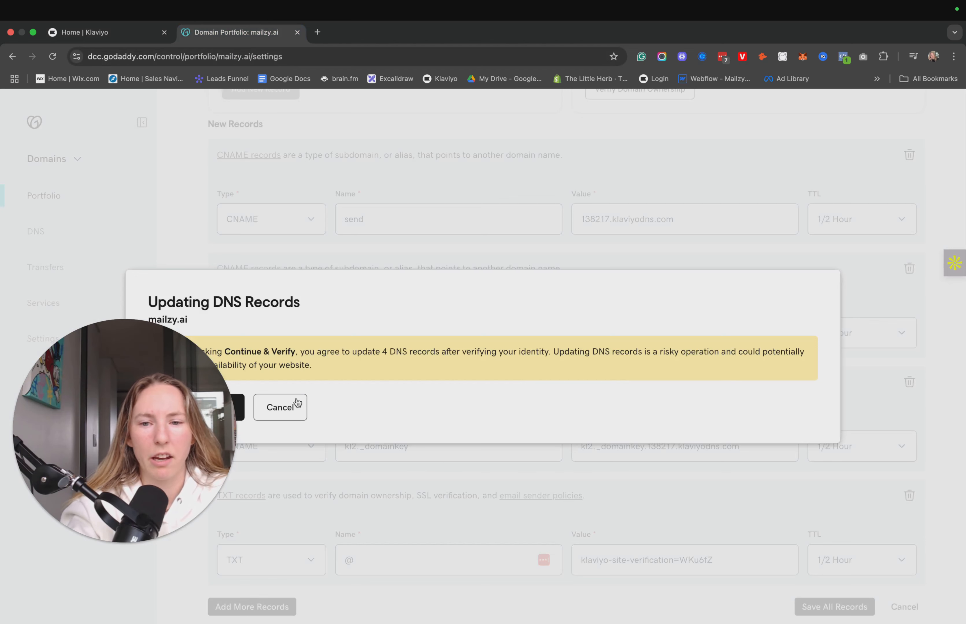
{"action": "left_click", "coordinate": [239, 407]}
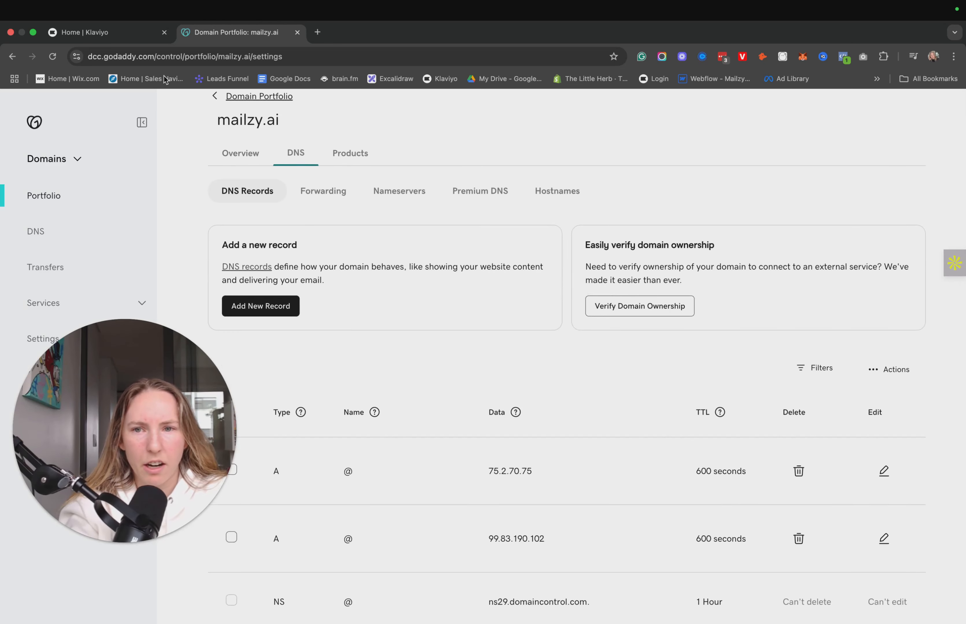
Switch back to Klaviyo and activate the sending domain send.mailzy.ai, confirming with the text "I understand".
{"action": "left_click", "coordinate": [118, 37]}
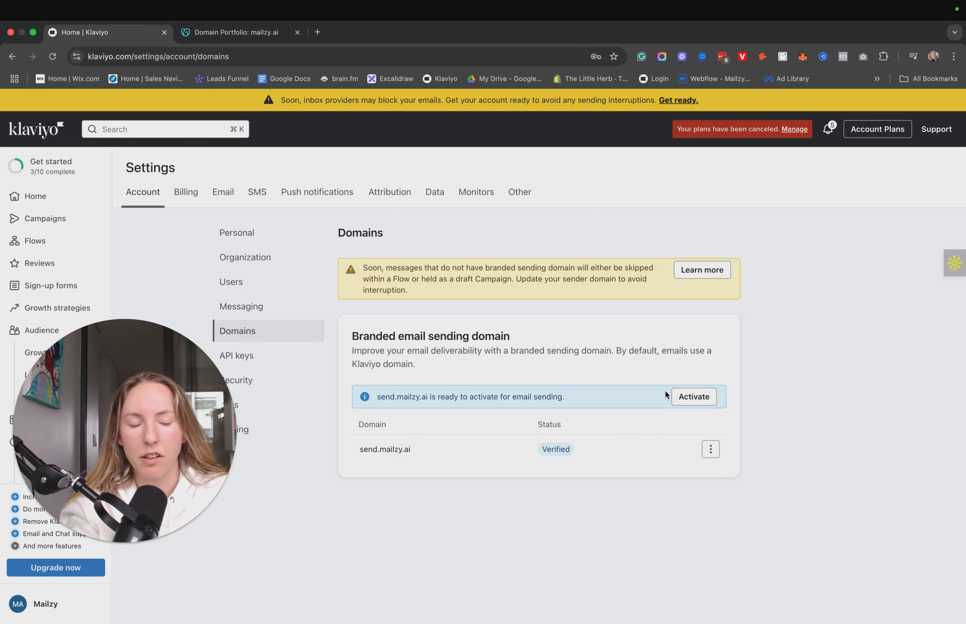
{"action": "left_click", "coordinate": [684, 397]}
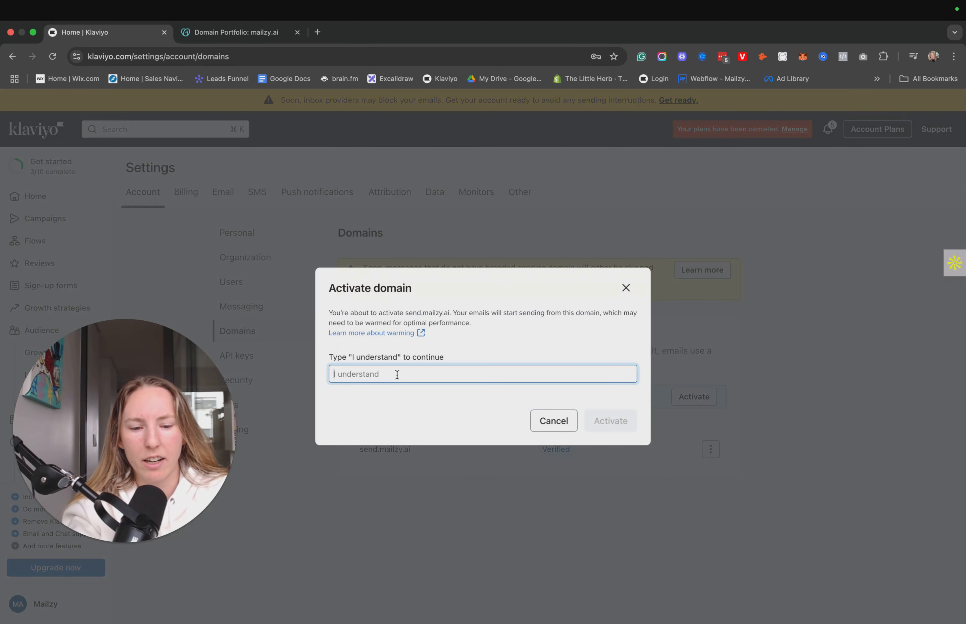
{"action": "type", "text": "I understand"}
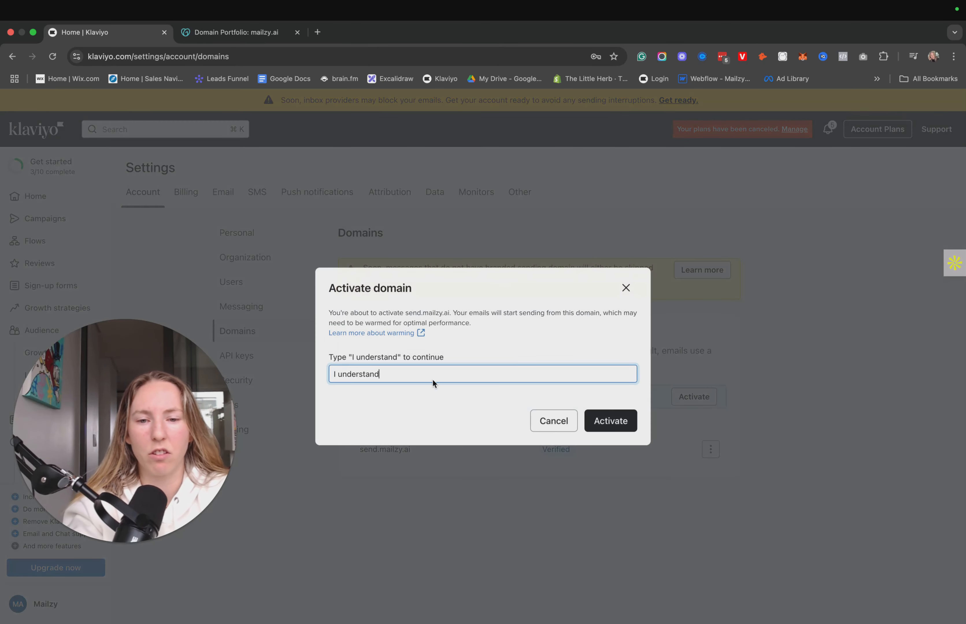
{"action": "left_click", "coordinate": [621, 414]}
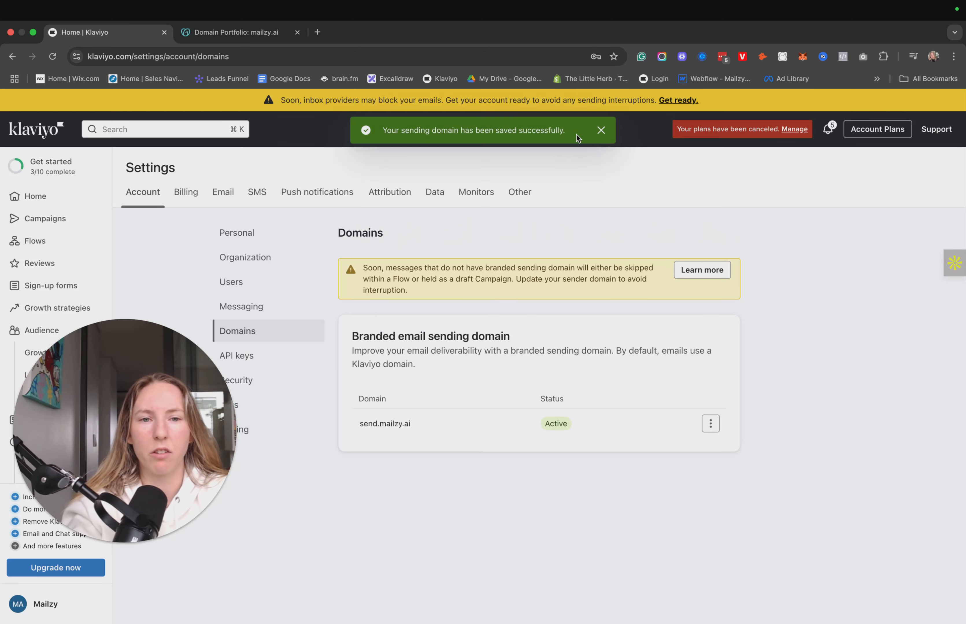
{"action": "left_click", "coordinate": [600, 131]}
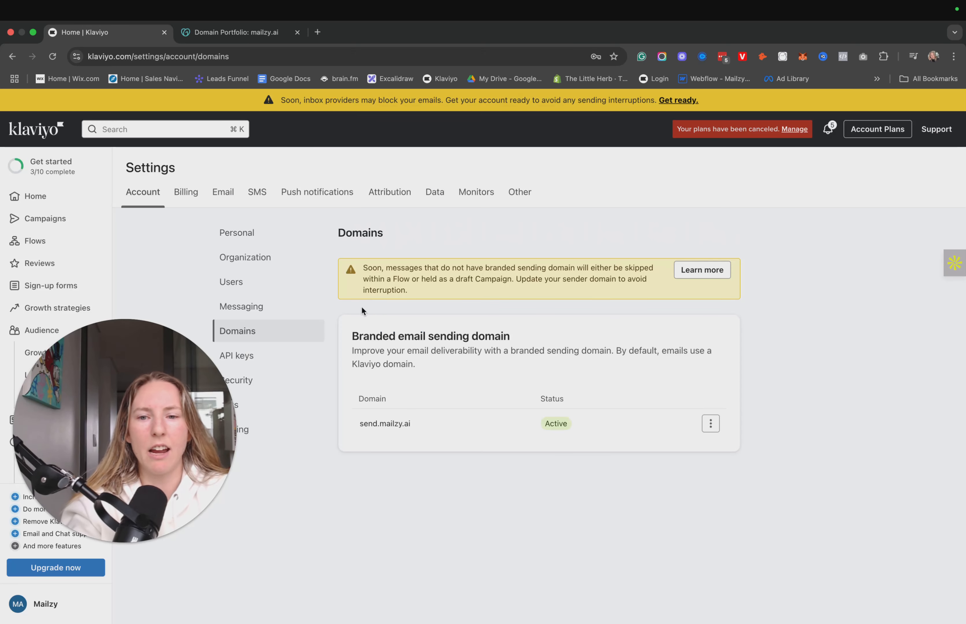
Check the default sender email address in Klaviyo's organization settings against the mailzy.ai domain managed in GoDaddy.
{"action": "left_click", "coordinate": [263, 264]}
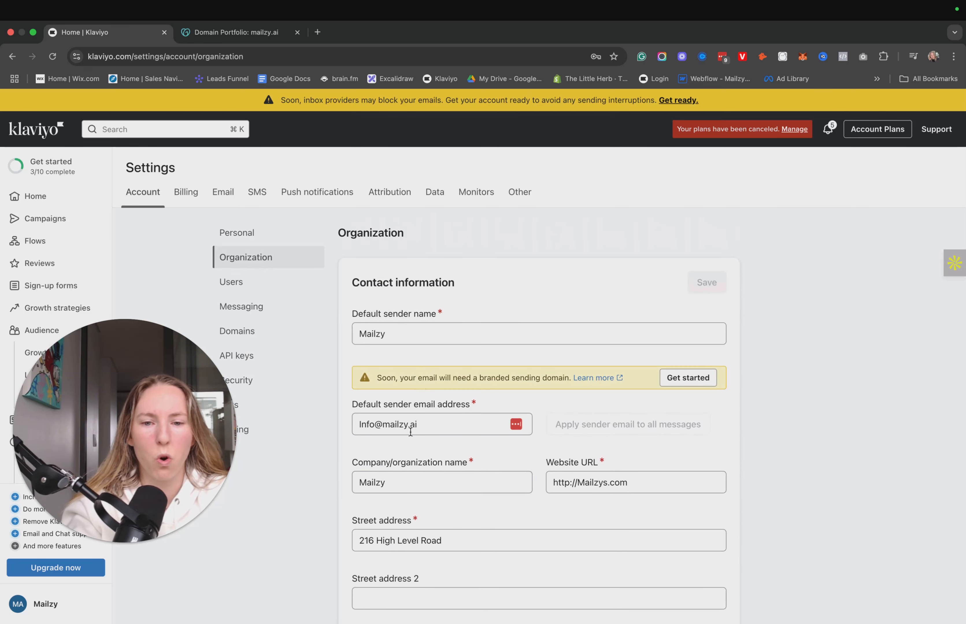
{"action": "left_click", "coordinate": [430, 423]}
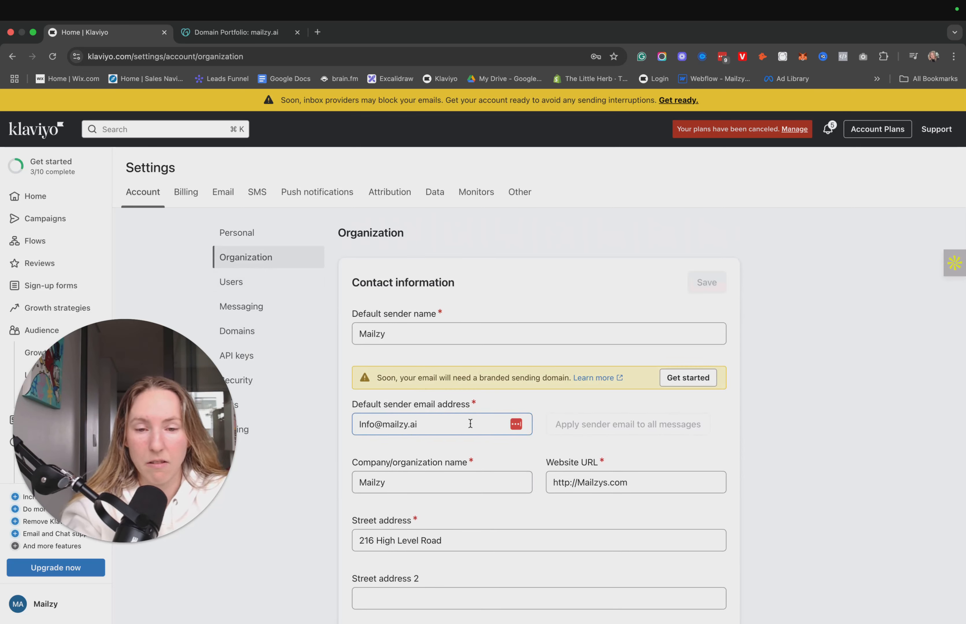
{"action": "left_click", "coordinate": [321, 416]}
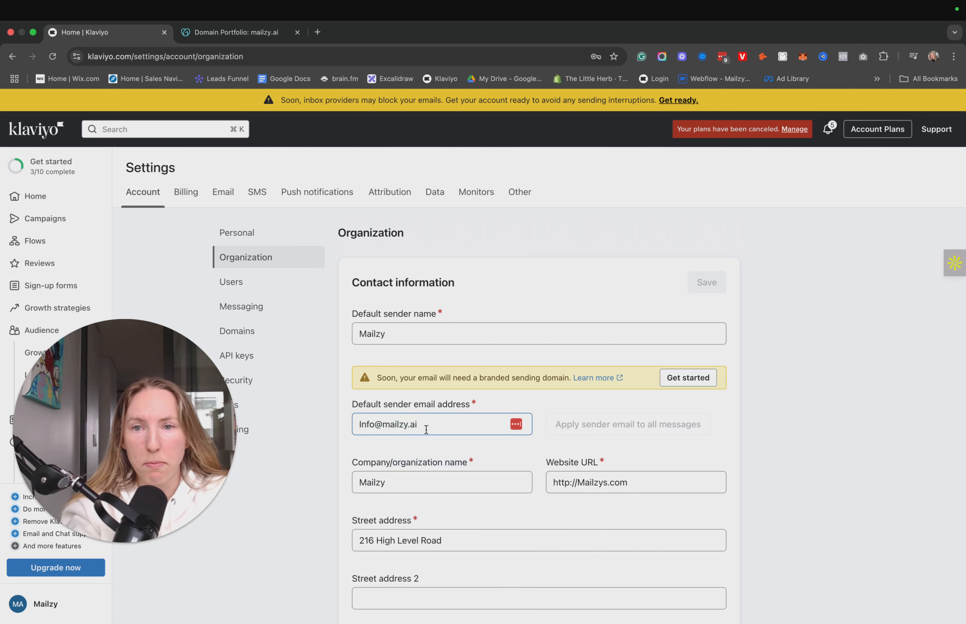
{"action": "left_click", "coordinate": [271, 39]}
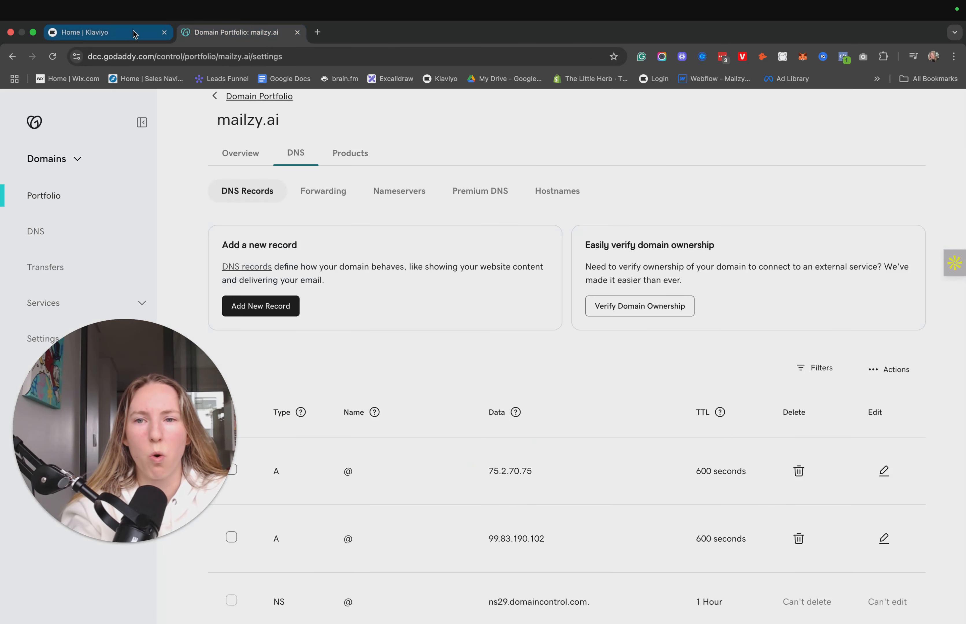
{"action": "scroll", "coordinate": [88, 284], "scroll_direction": "down", "scroll_amount": 3}
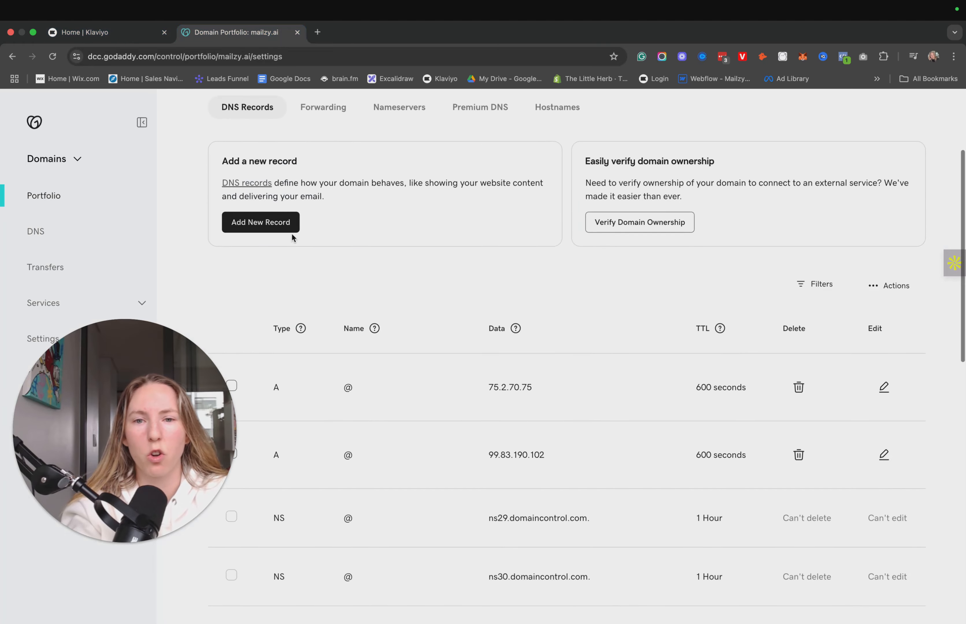
{"action": "scroll", "coordinate": [292, 237], "scroll_direction": "up", "scroll_amount": 4}
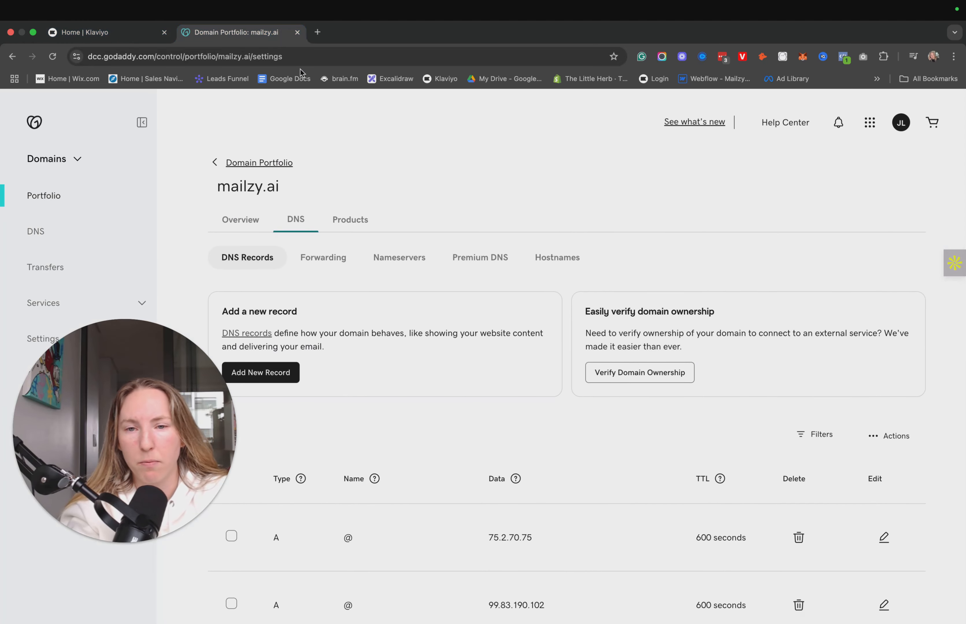
{"action": "left_click", "coordinate": [98, 35]}
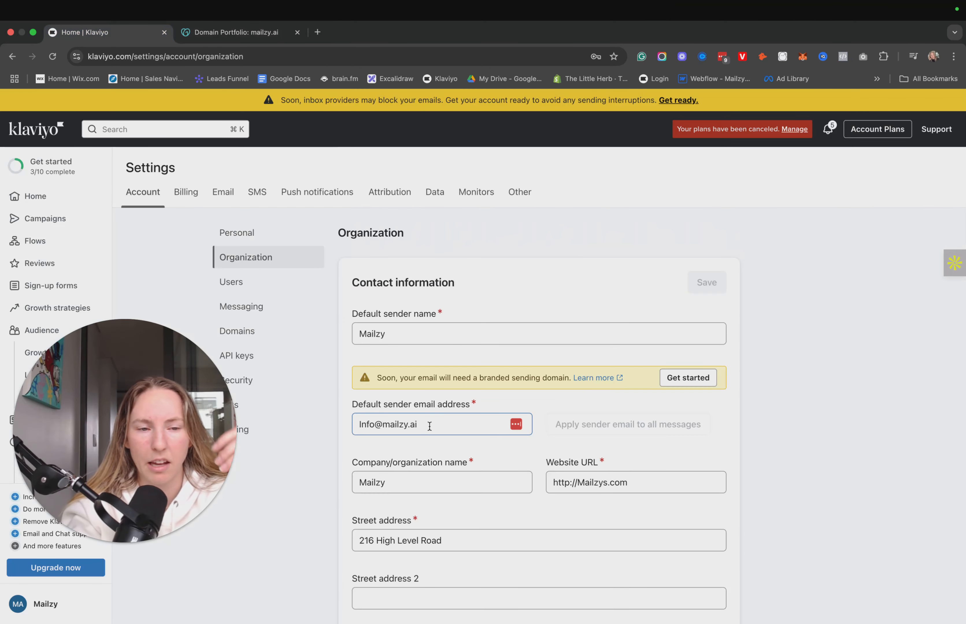
{"action": "left_click_drag", "start_coordinate": [430, 426], "coordinate": [396, 424]}
{"action": "left_click", "coordinate": [637, 260]}
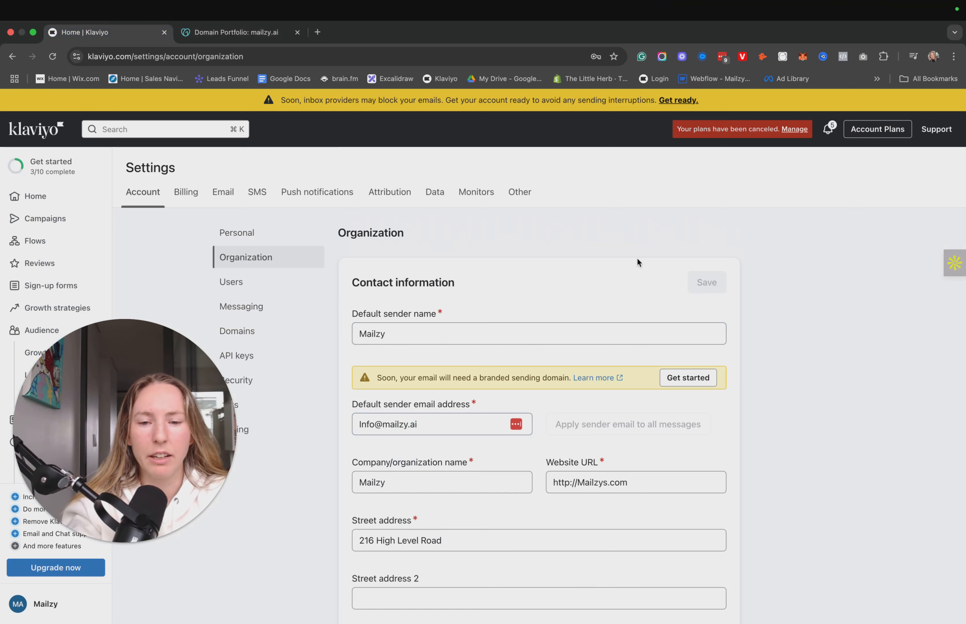